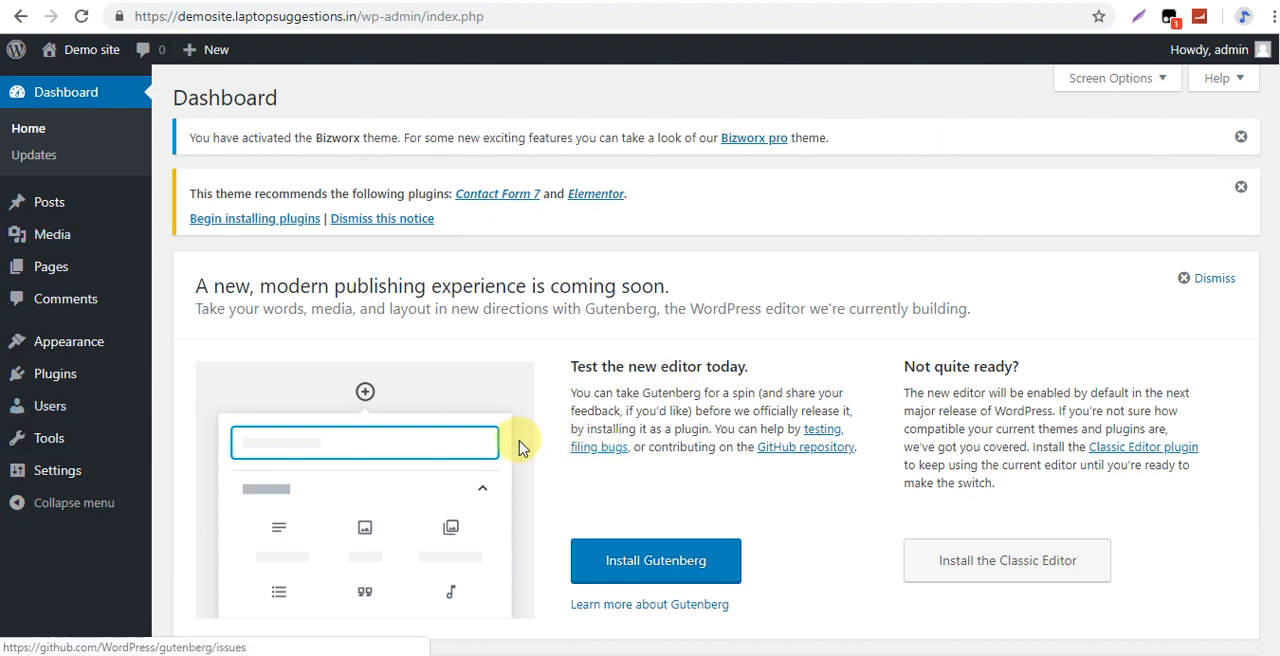
Open the form for adding a new post in a separate browser tab.
mouse_move(80, 238)
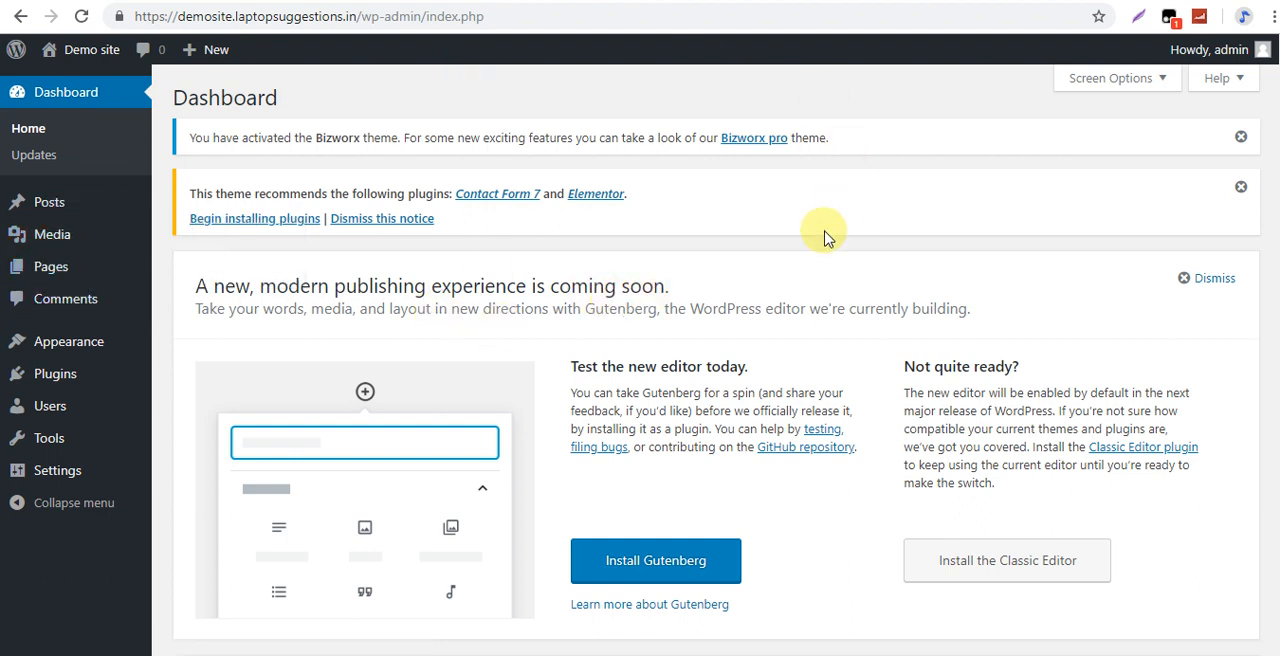
mouse_move(1202, 60)
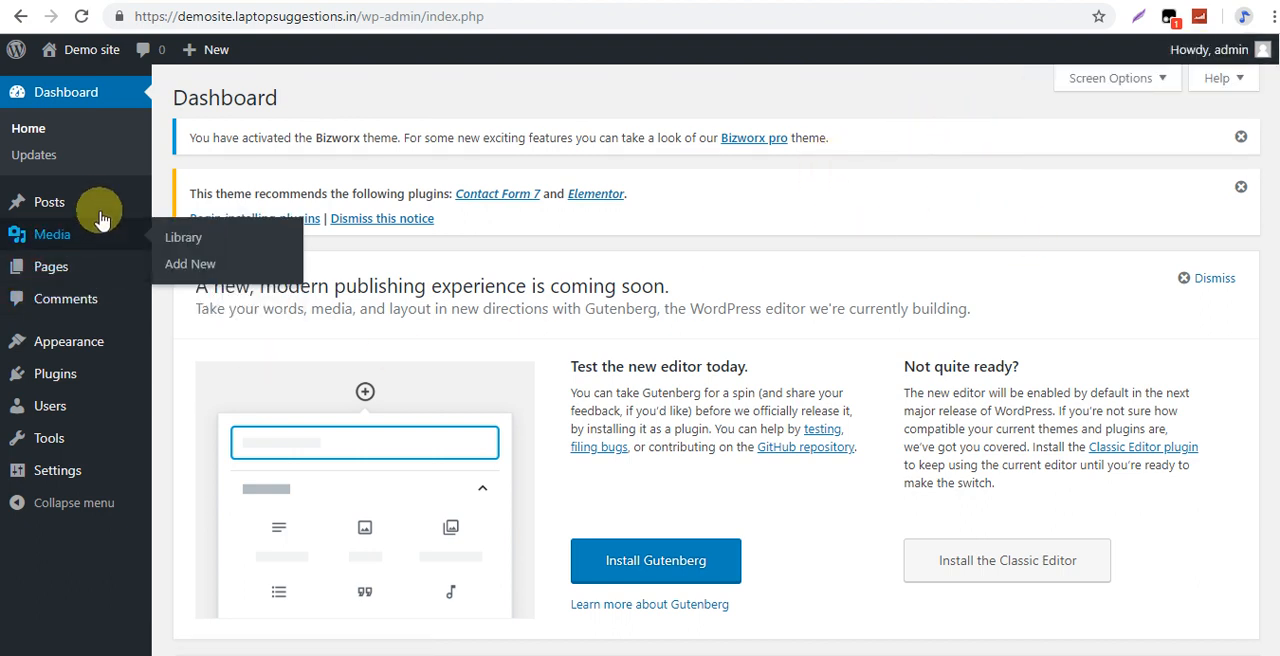
mouse_move(80, 212)
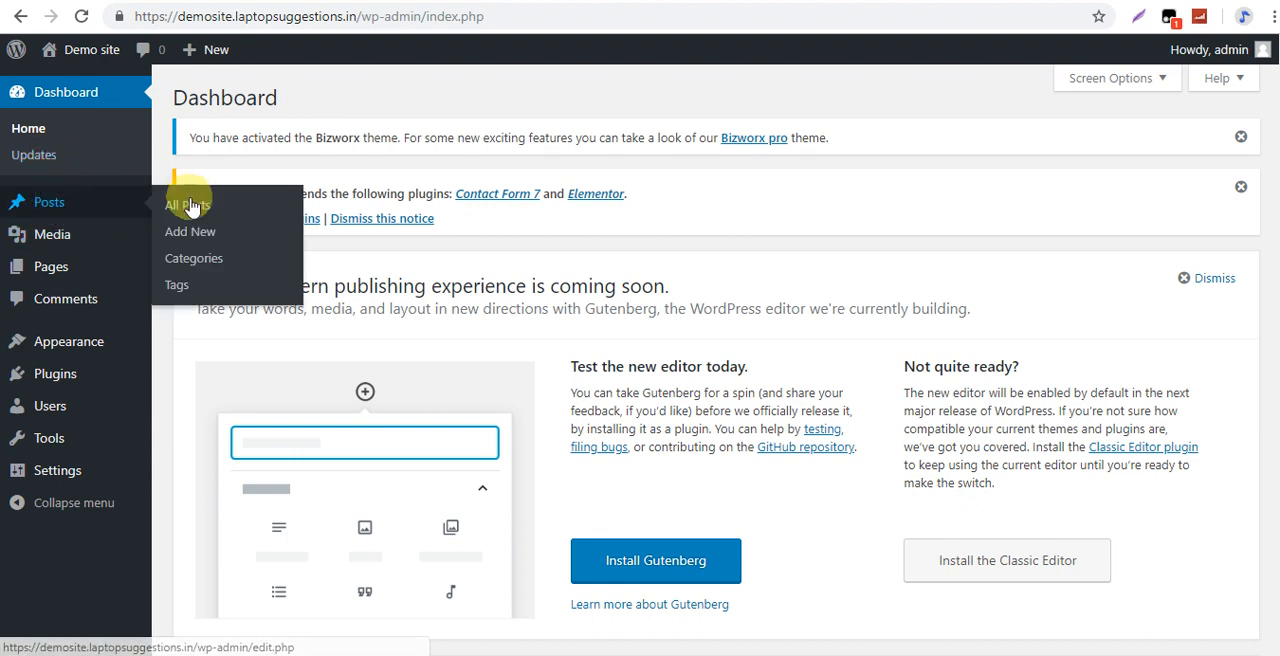
right_click(197, 245)
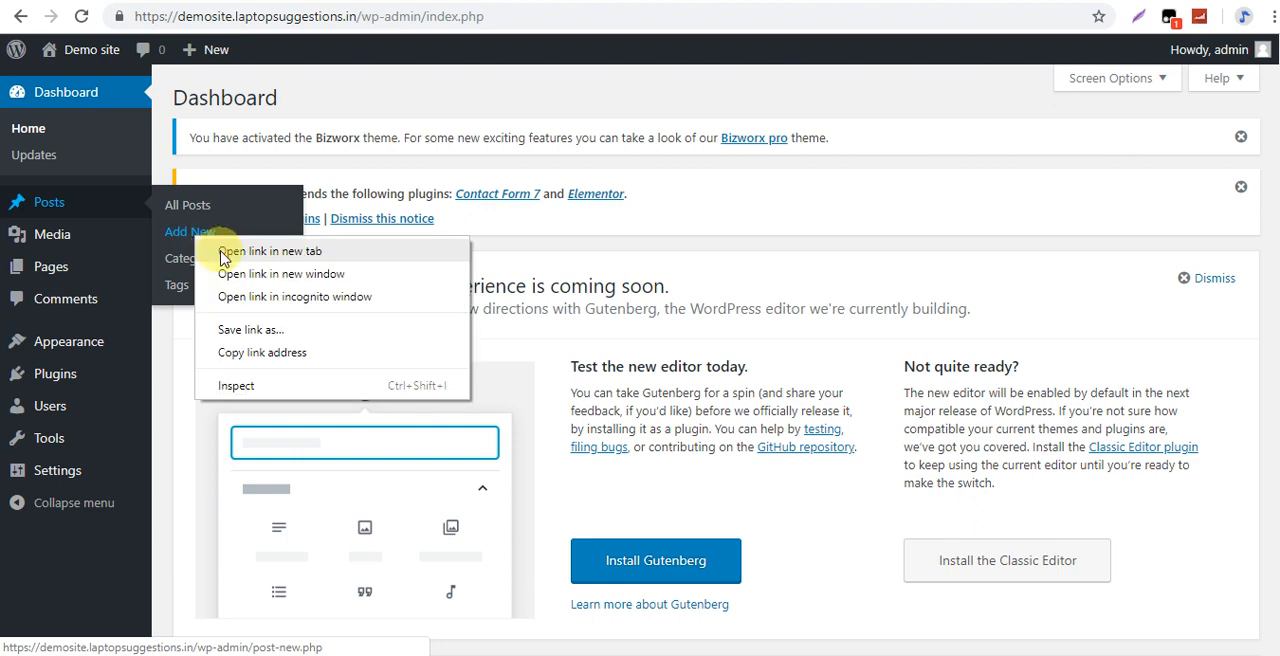
left_click(224, 255)
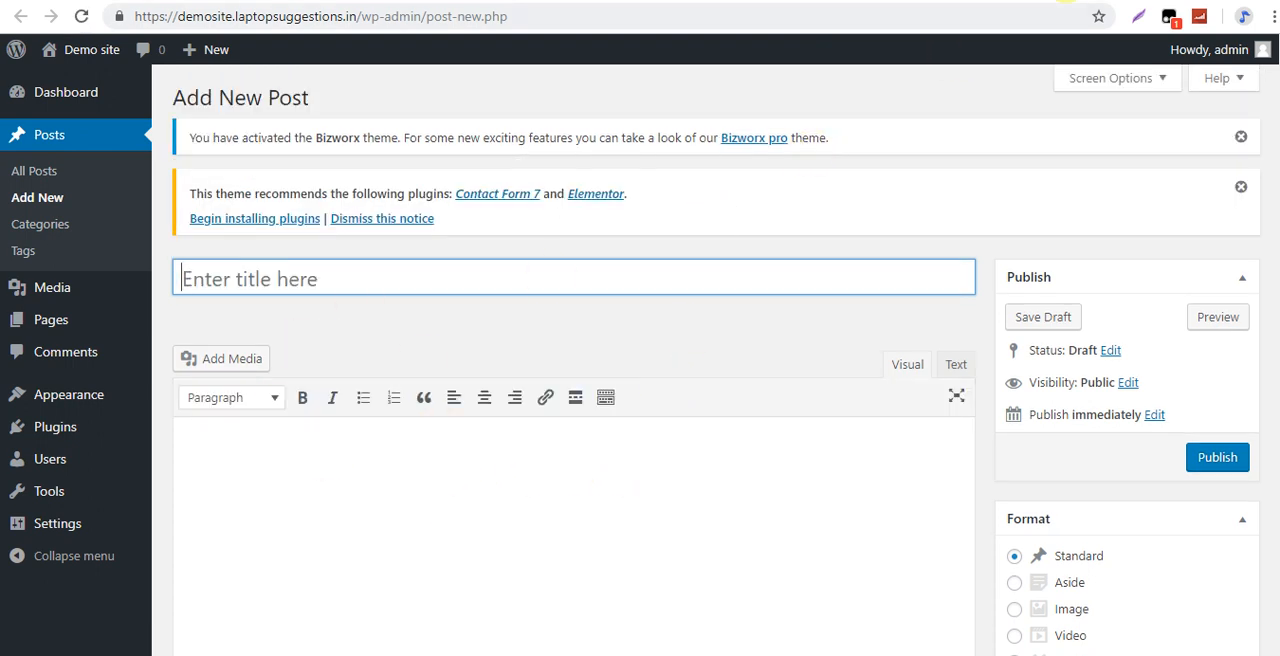
Copy the heading from the Notepad notes into the post title: "Out of the Box Tips: Set Up Your New Laptop Like a Pro".
left_click(259, 477)
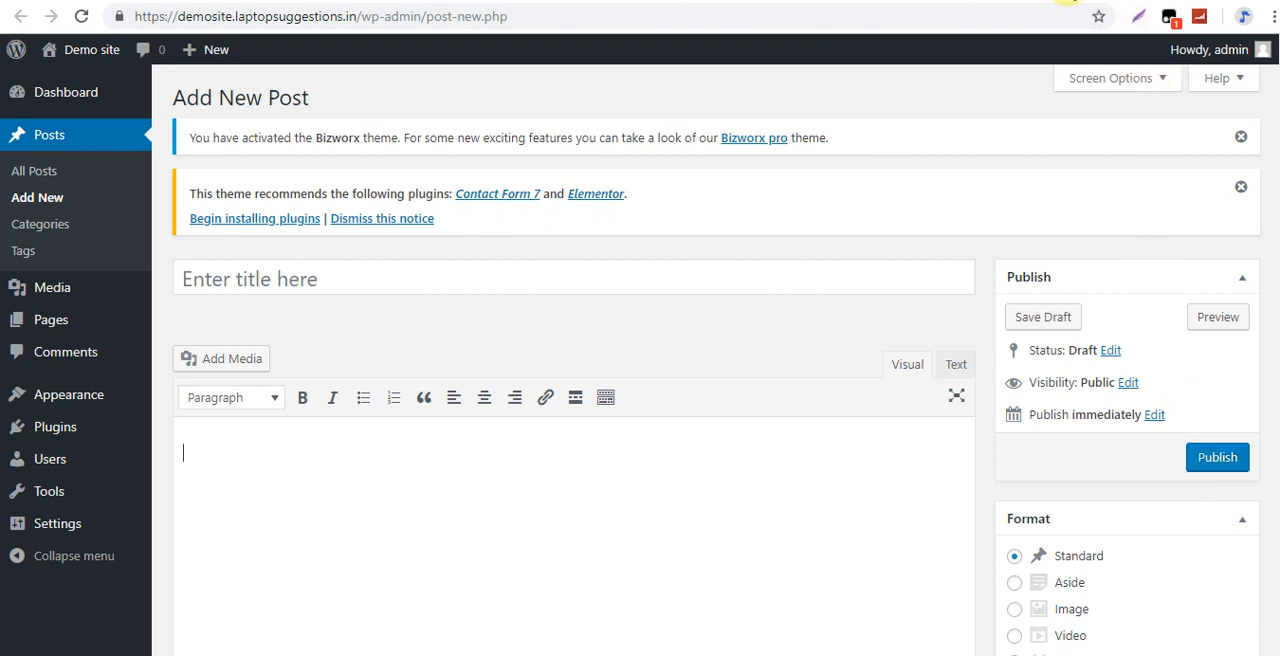
left_click(745, 655)
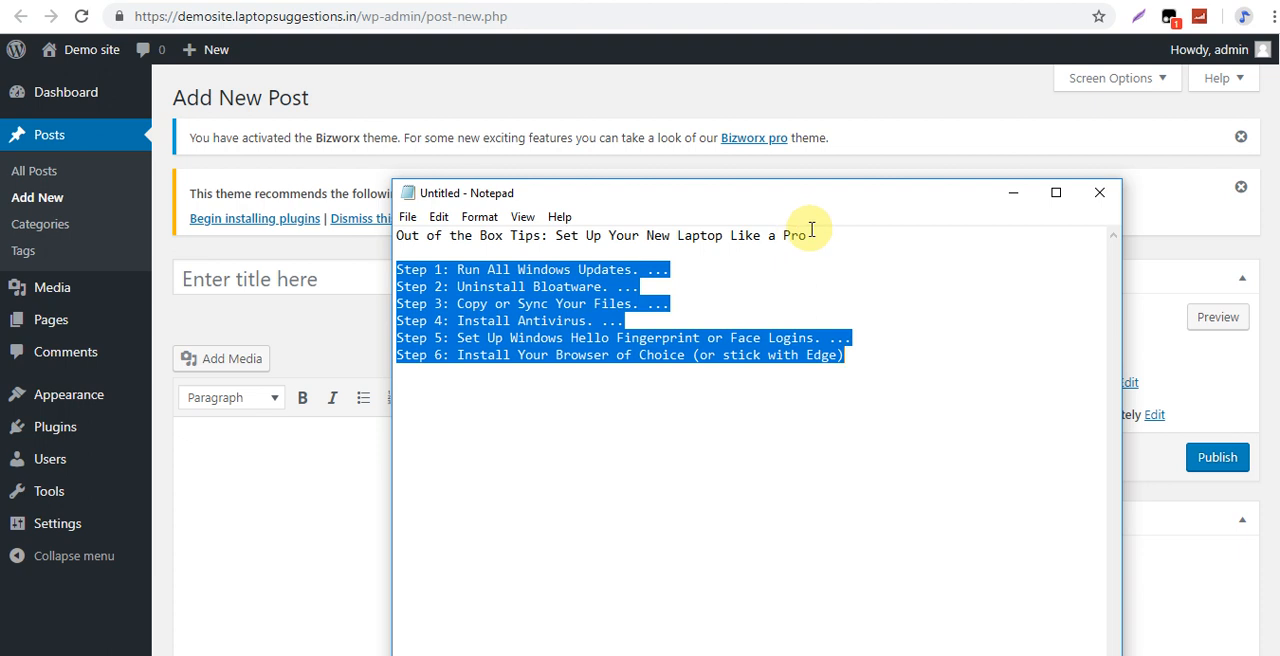
left_click_drag(811, 232, 357, 240)
key("ctrl+c")
left_click(331, 277)
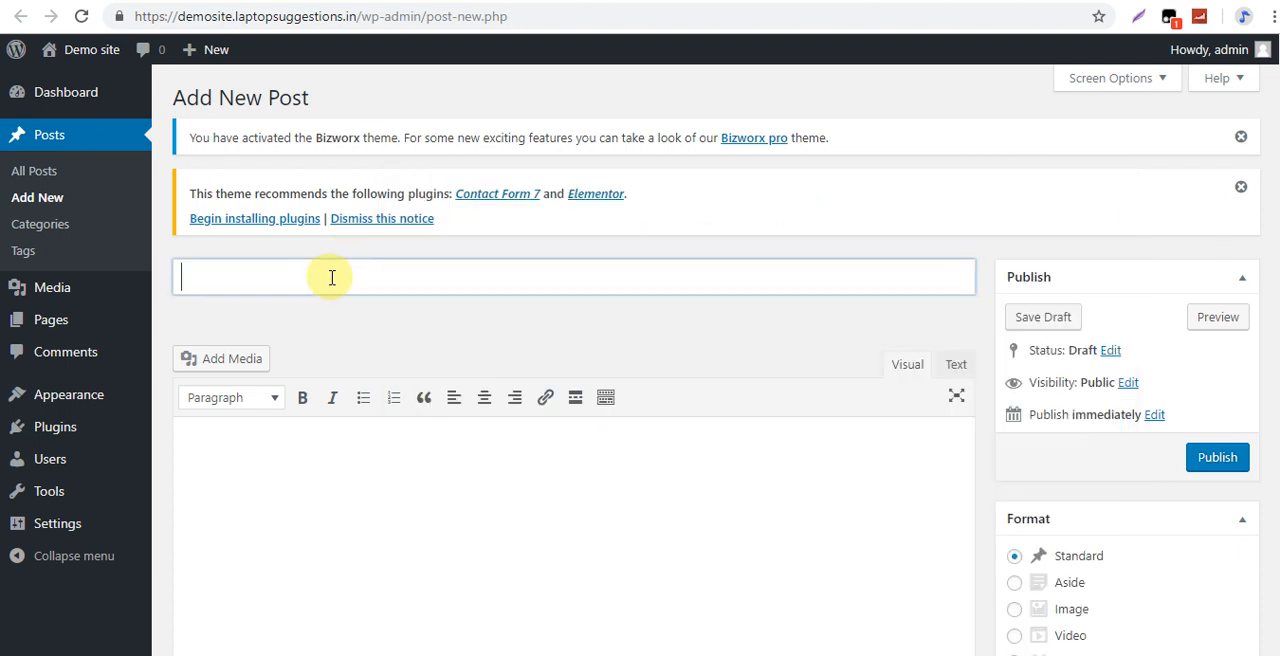
key("ctrl+v")
scroll(1277, 175, "down", 1)
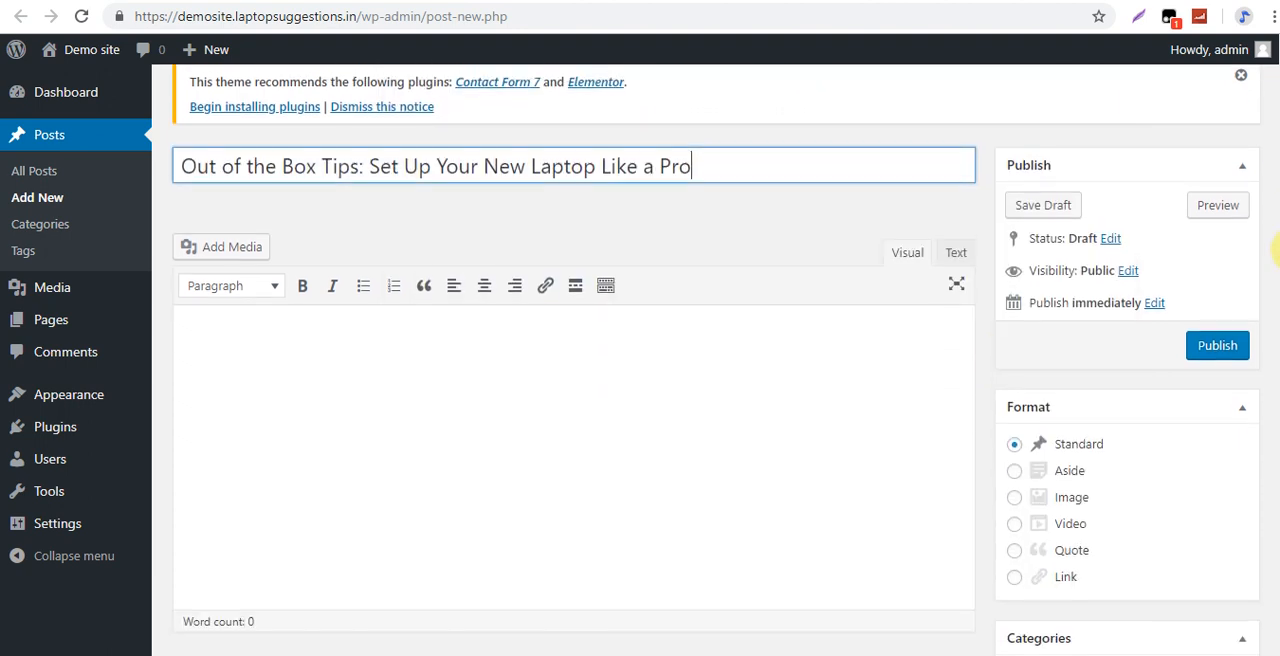
Copy the lines Step 1 to Step 6 from the Notepad notes into the post's body.
left_click(380, 514)
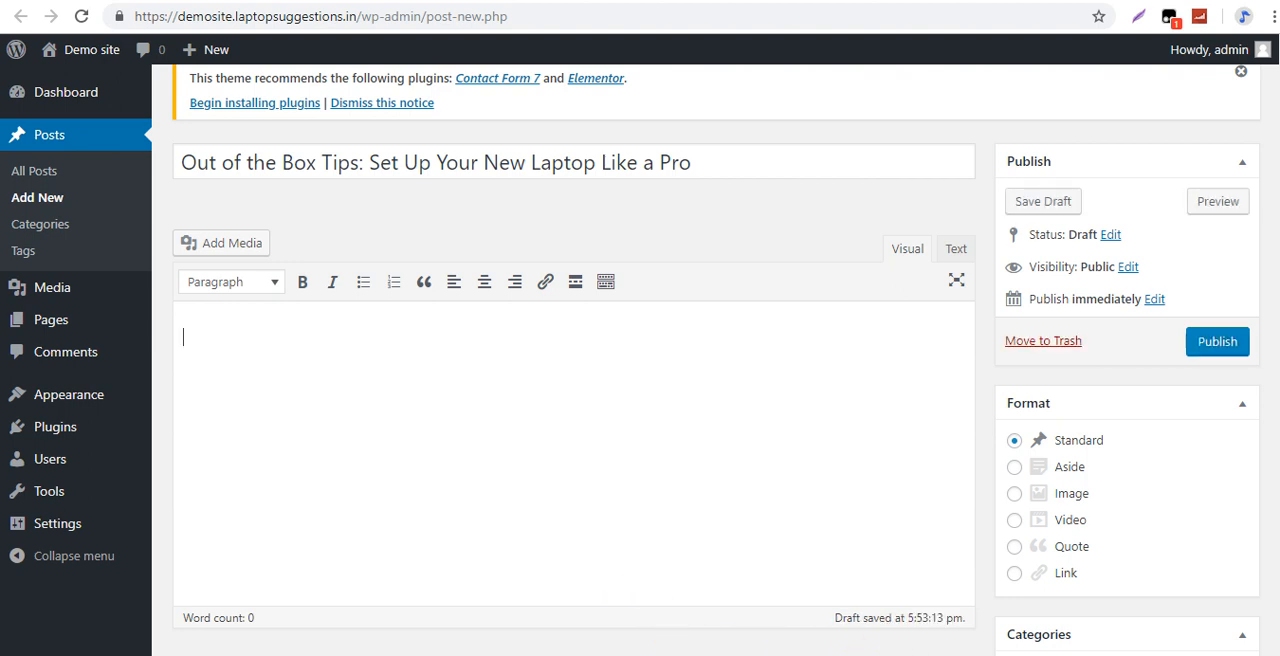
key("alt+Tab")
left_click_drag(846, 357, 390, 277)
key("ctrl+c")
left_click(266, 352)
key("ctrl+v")
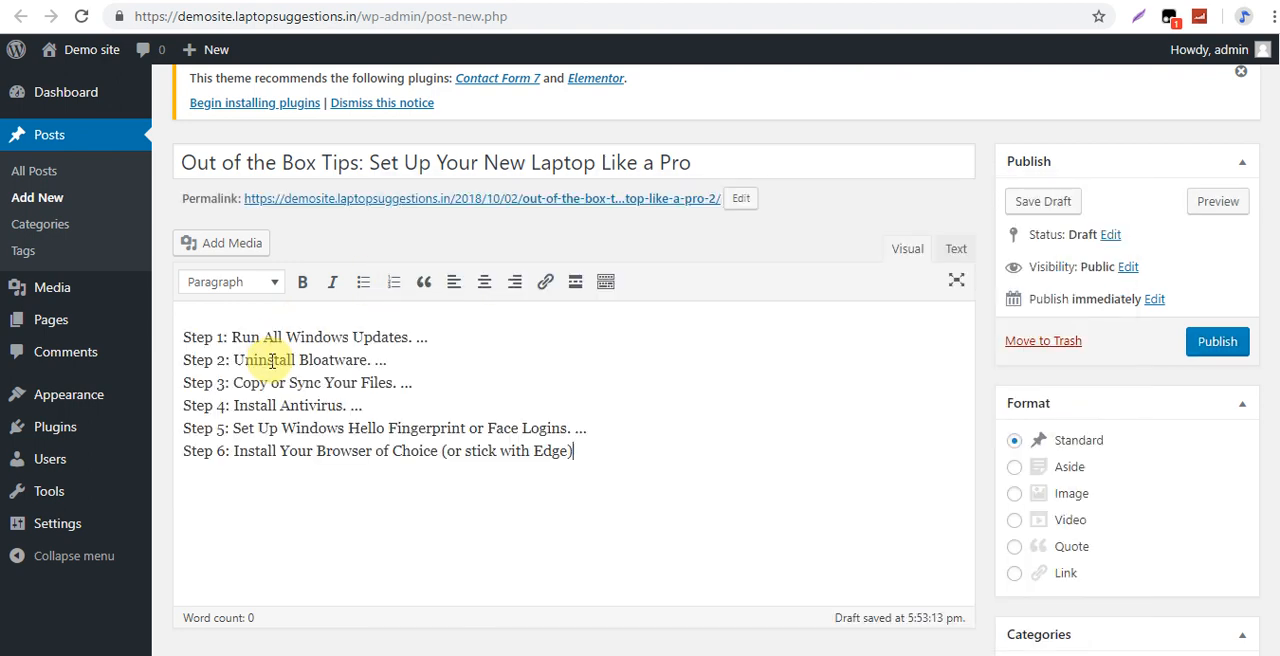
Publish the post and open its public page in a separate browser tab.
left_click(1214, 348)
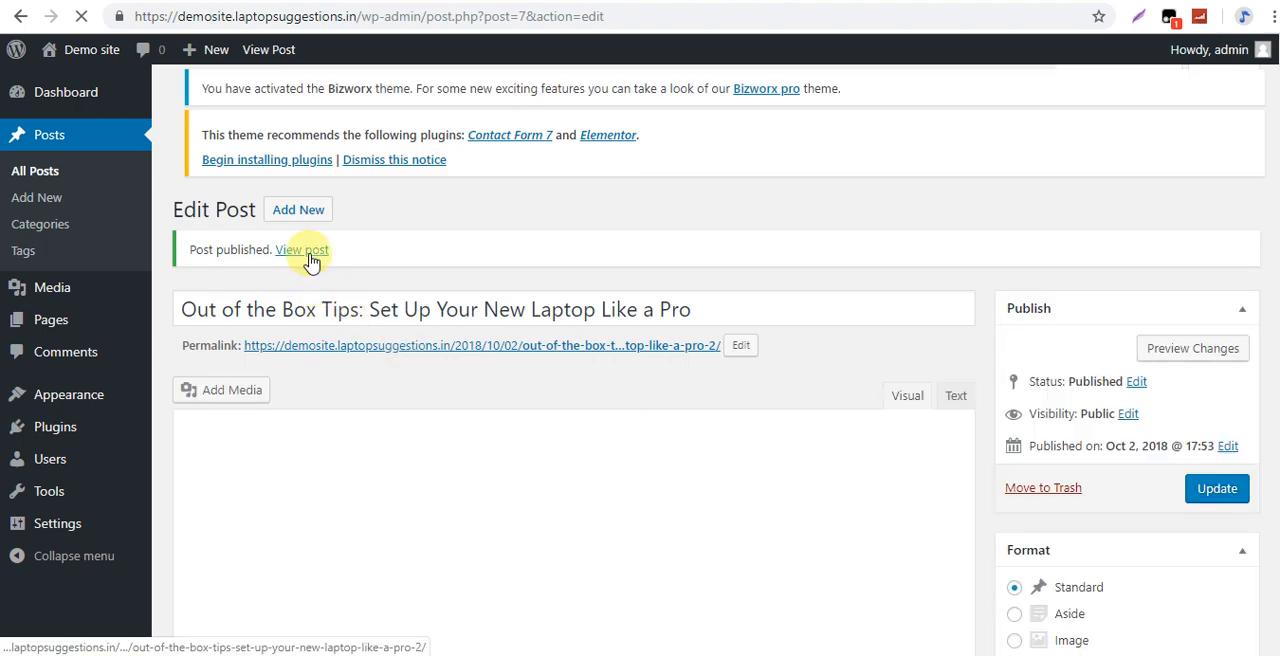
right_click(310, 258)
left_click(345, 262)
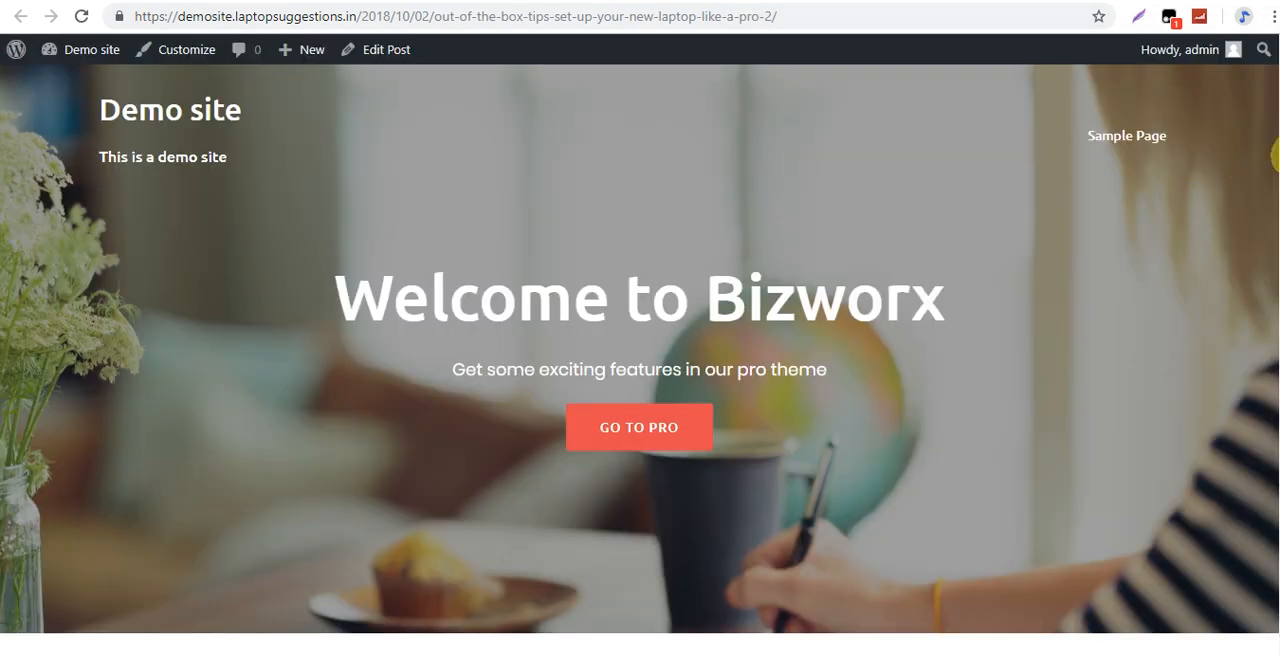
Check the title and step list on the published post's page, and close the post's tabs to return to the dashboard.
left_click_drag(1278, 155, 1278, 295)
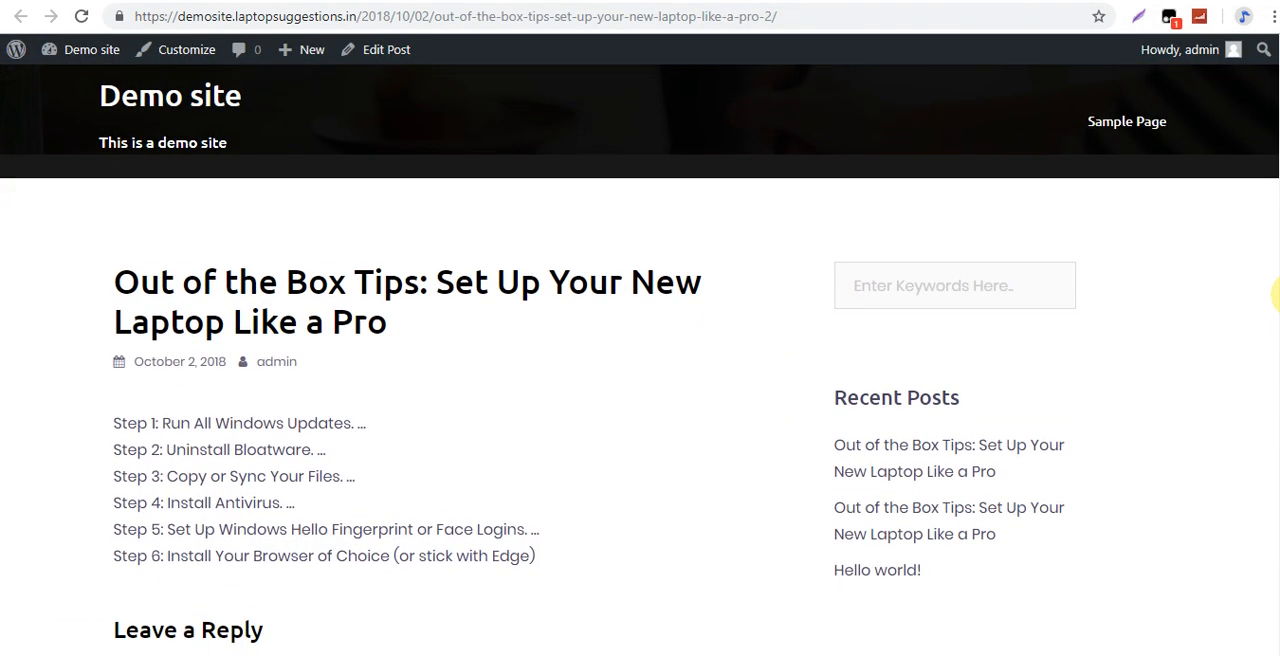
left_click_drag(414, 331, 113, 277)
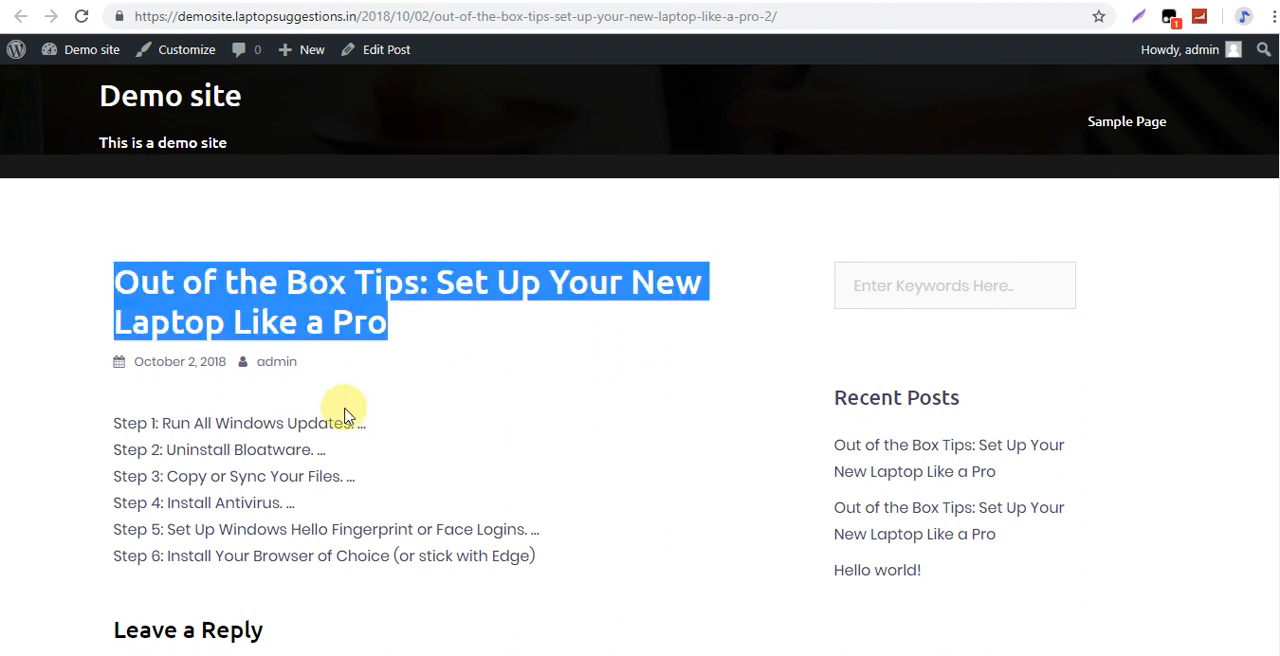
left_click_drag(529, 562, 97, 447)
left_click(385, 480)
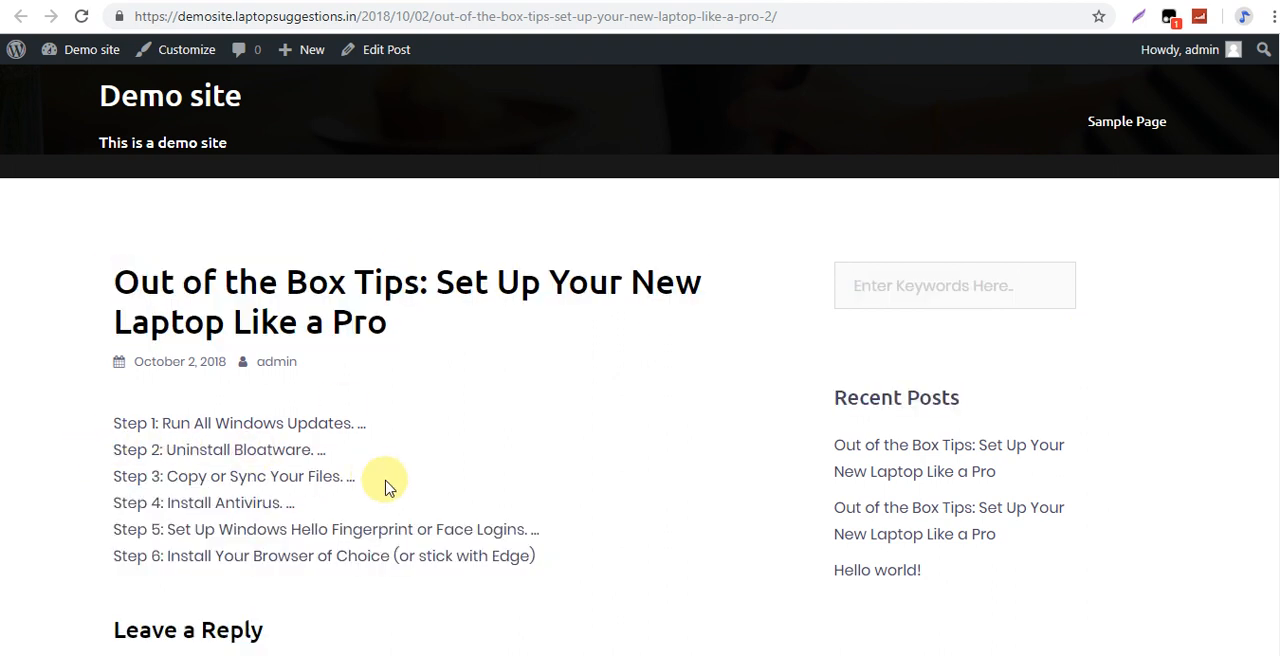
scroll(558, 486, "up", 5)
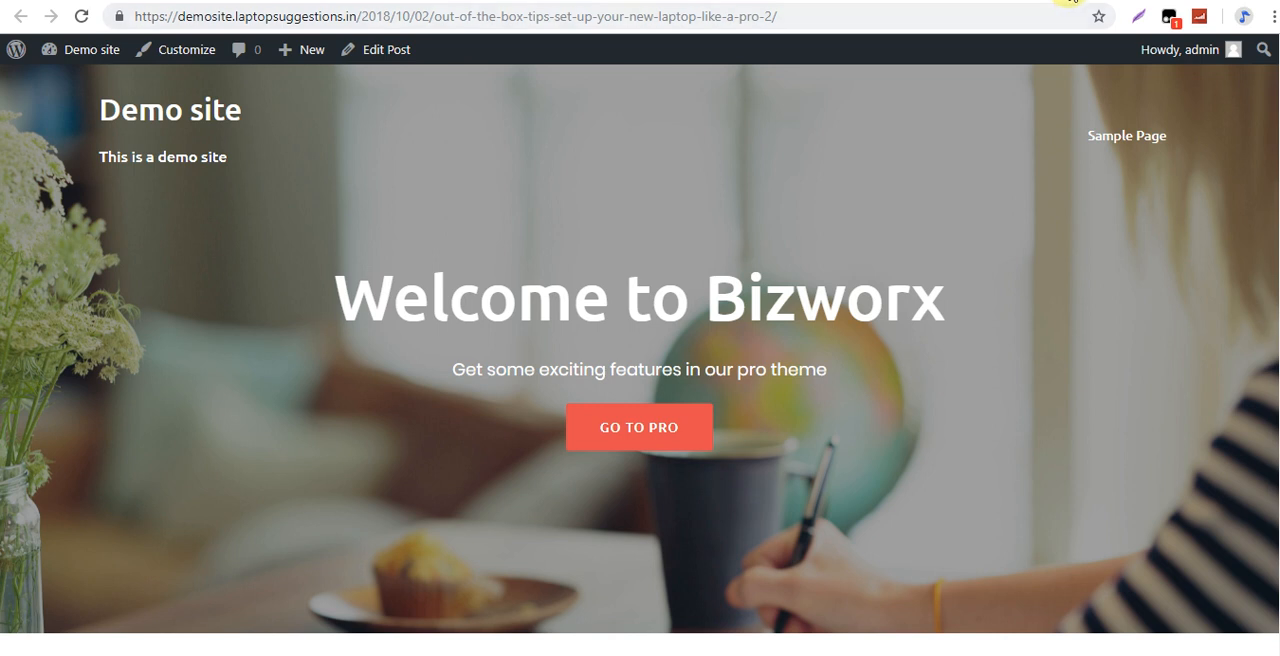
left_click(1066, 0)
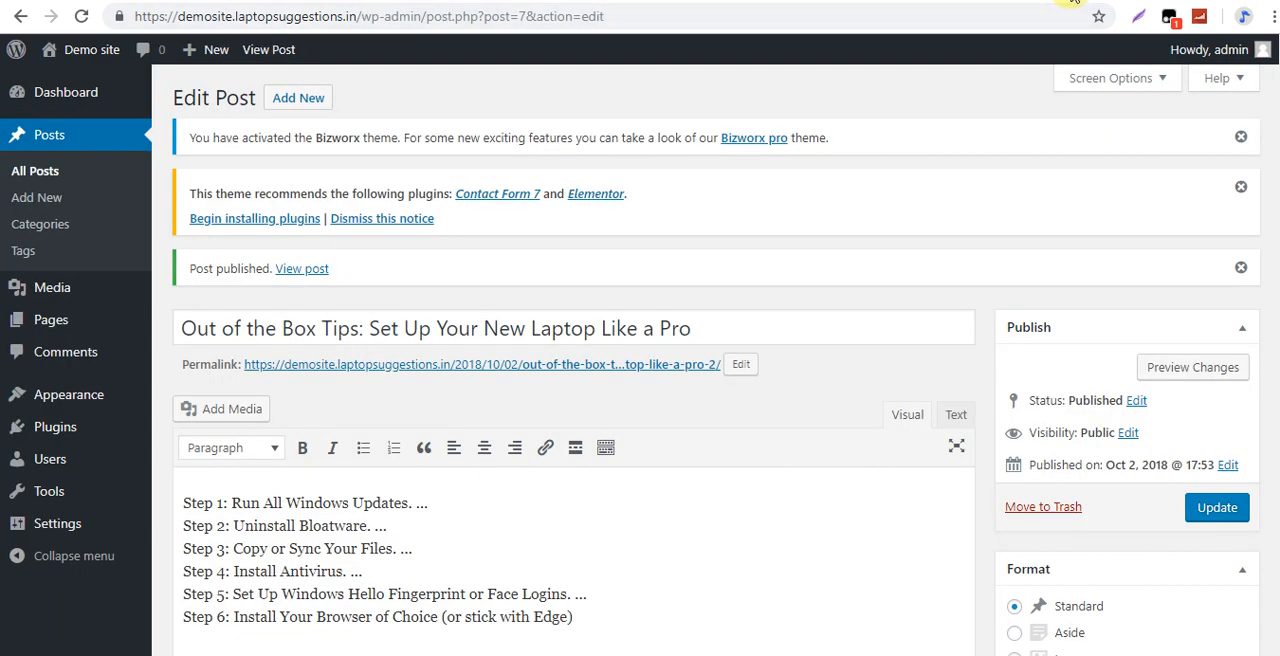
left_click(1073, 0)
Start a new page in a separate browser tab and title it "About Us".
mouse_move(68, 243)
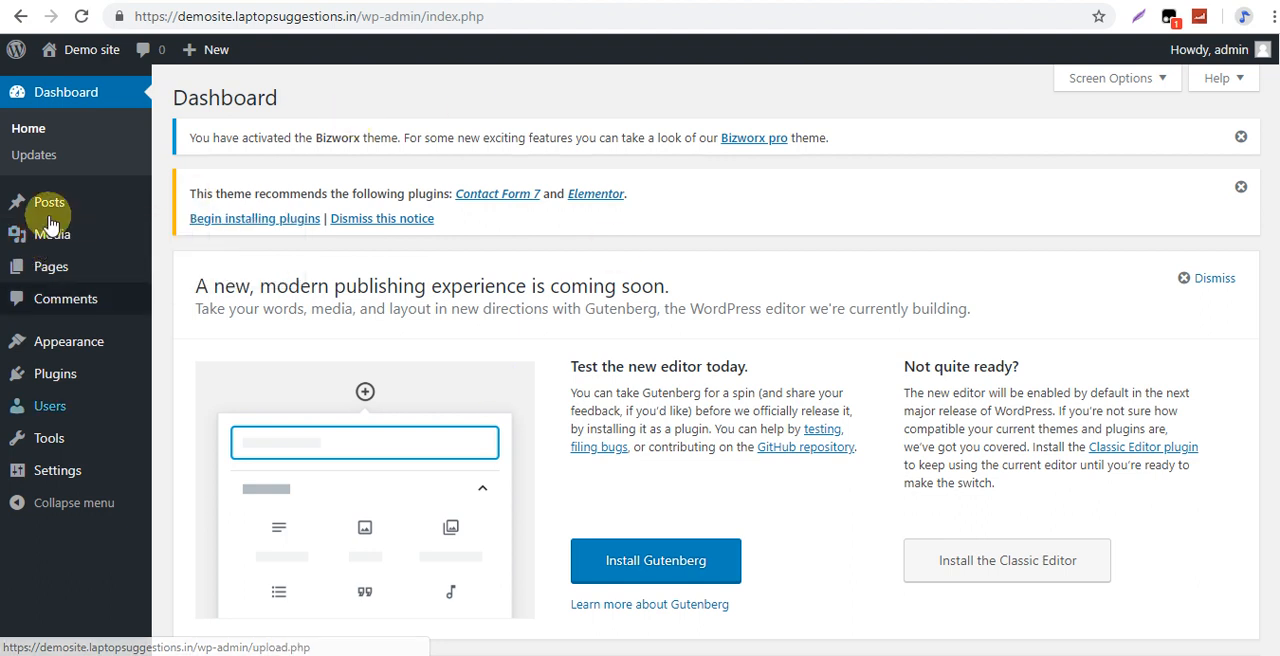
mouse_move(106, 266)
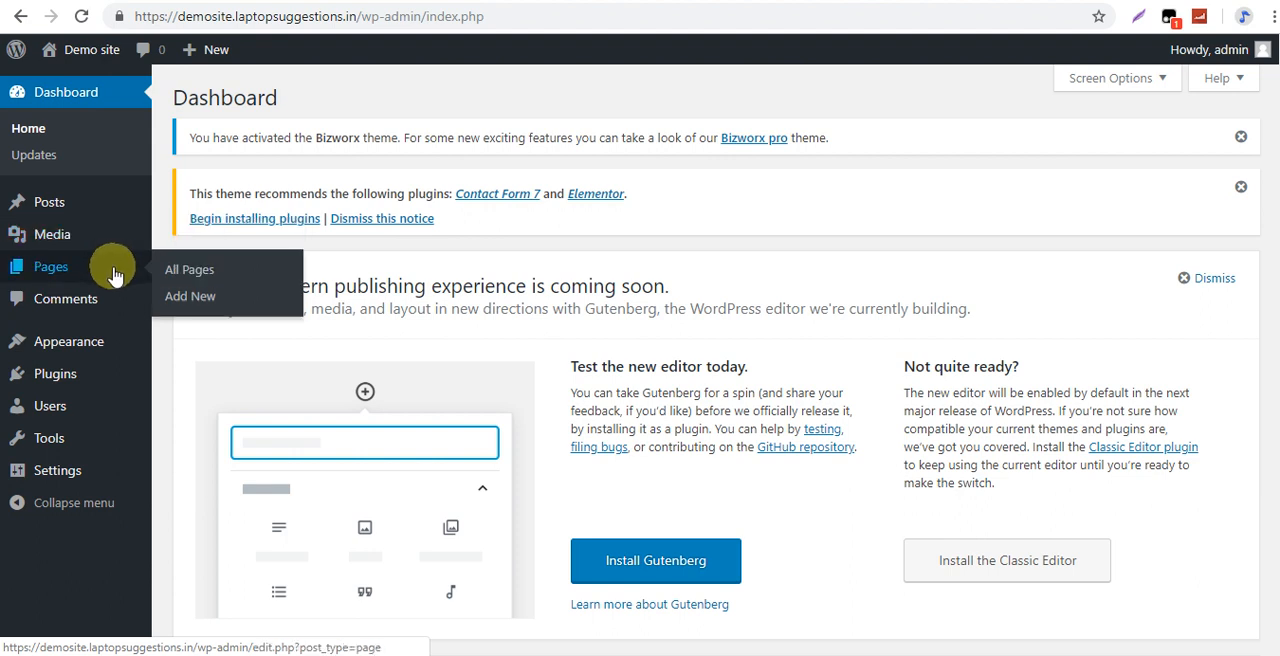
right_click(189, 295)
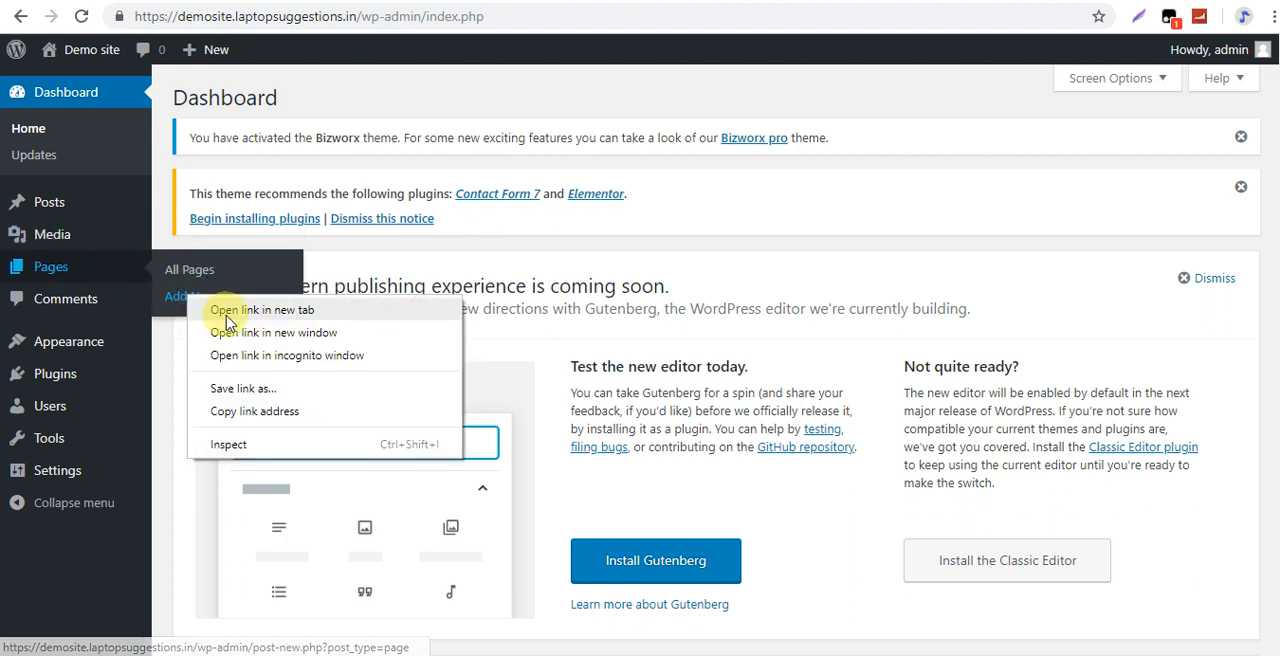
left_click(200, 314)
left_click(947, 2)
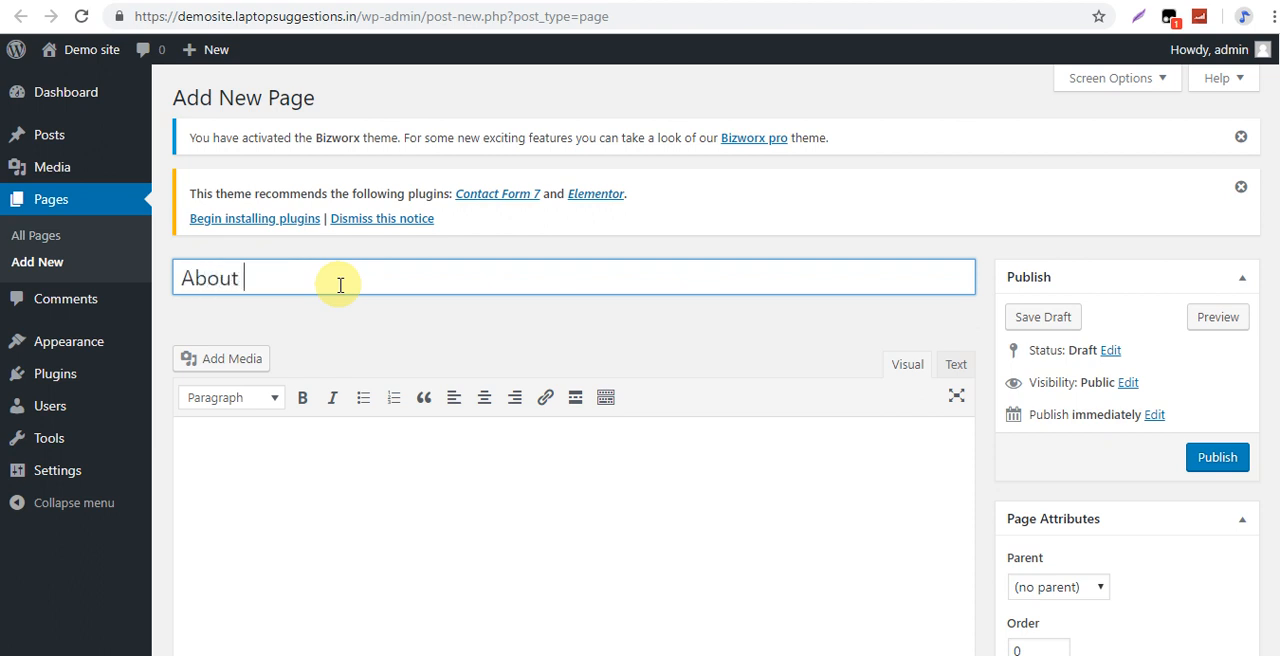
left_click(343, 522)
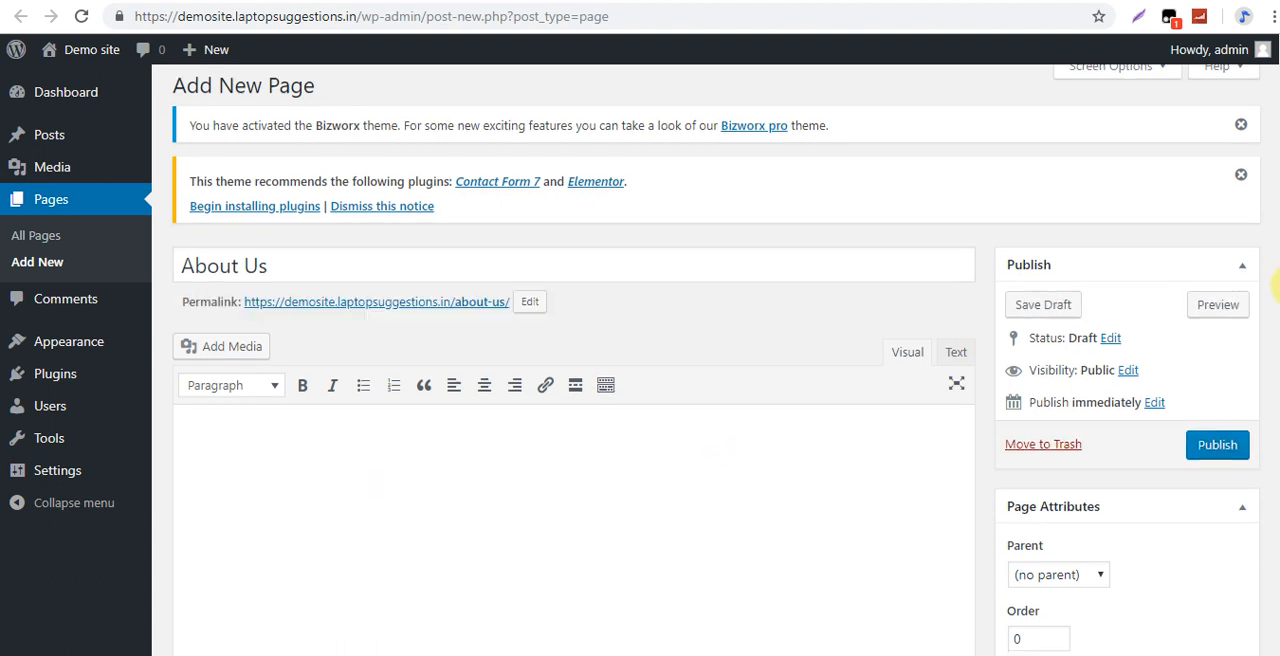
scroll(231, 449, "down", 1)
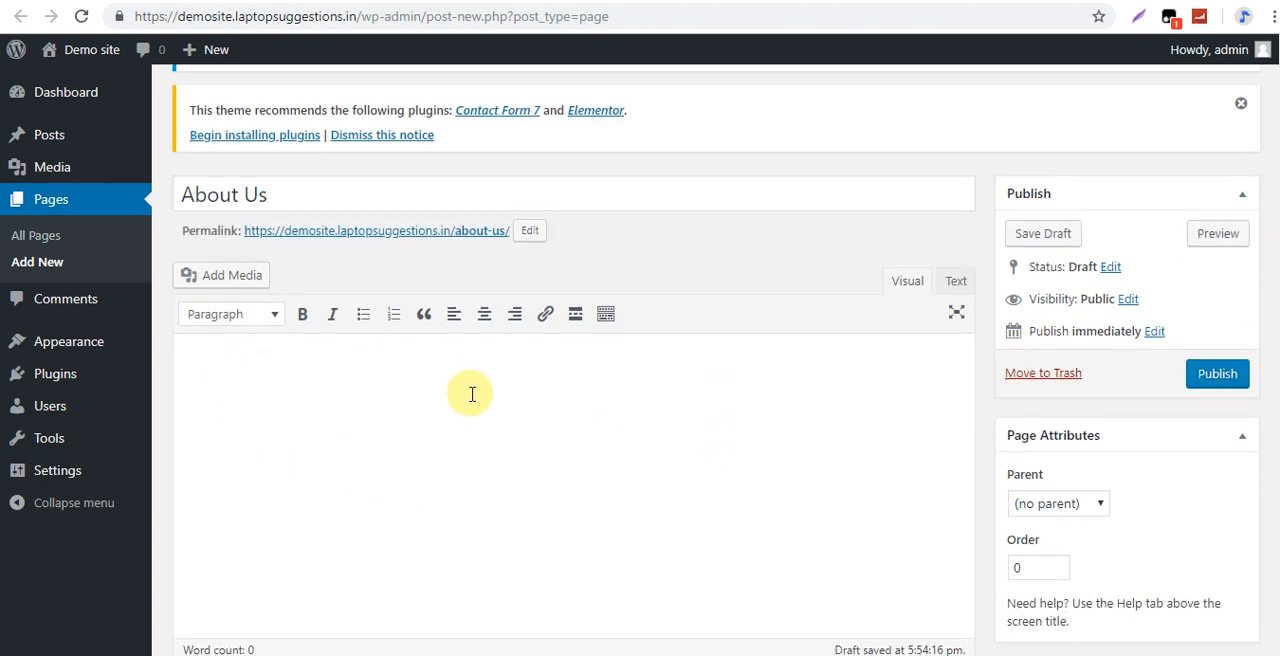
scroll(770, 440, "up", 1)
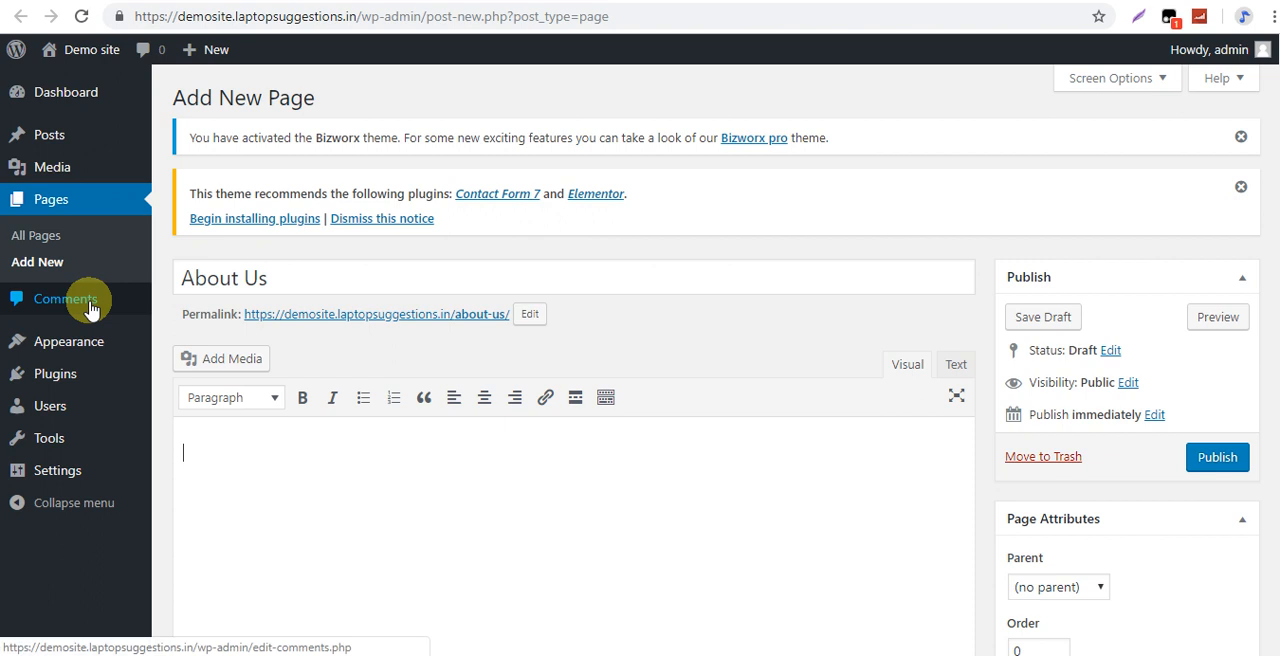
Leave the new page without saving and look through the themes installed on the site.
mouse_move(83, 351)
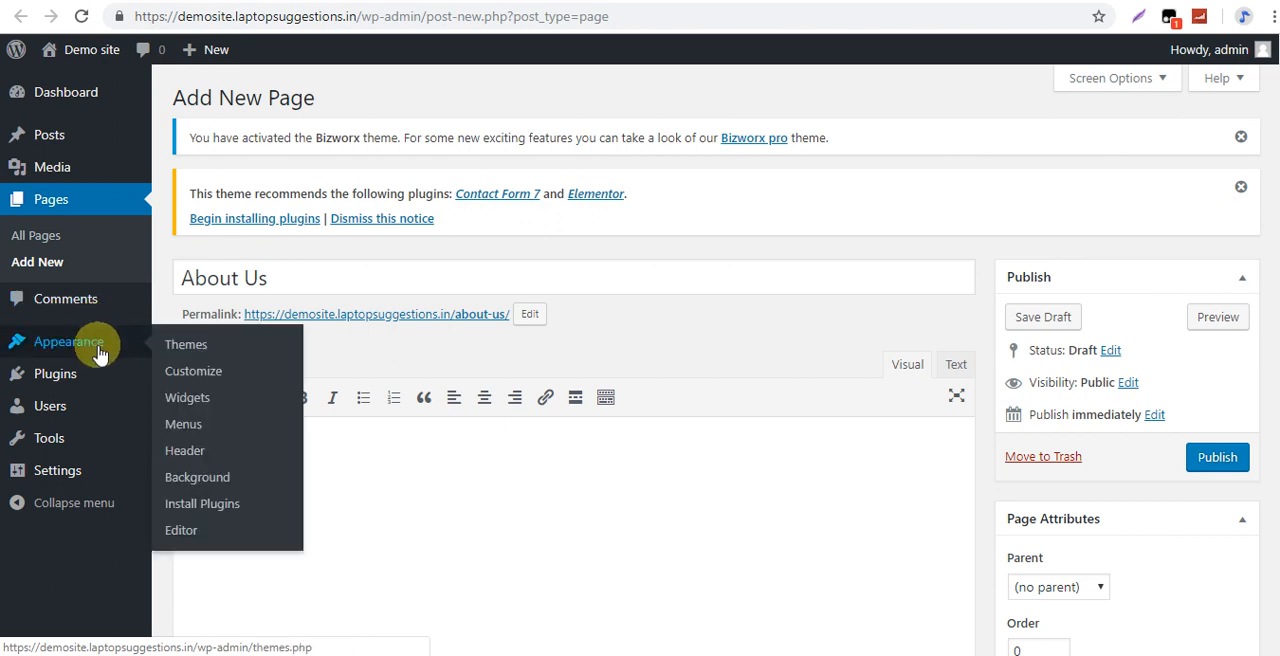
left_click(186, 353)
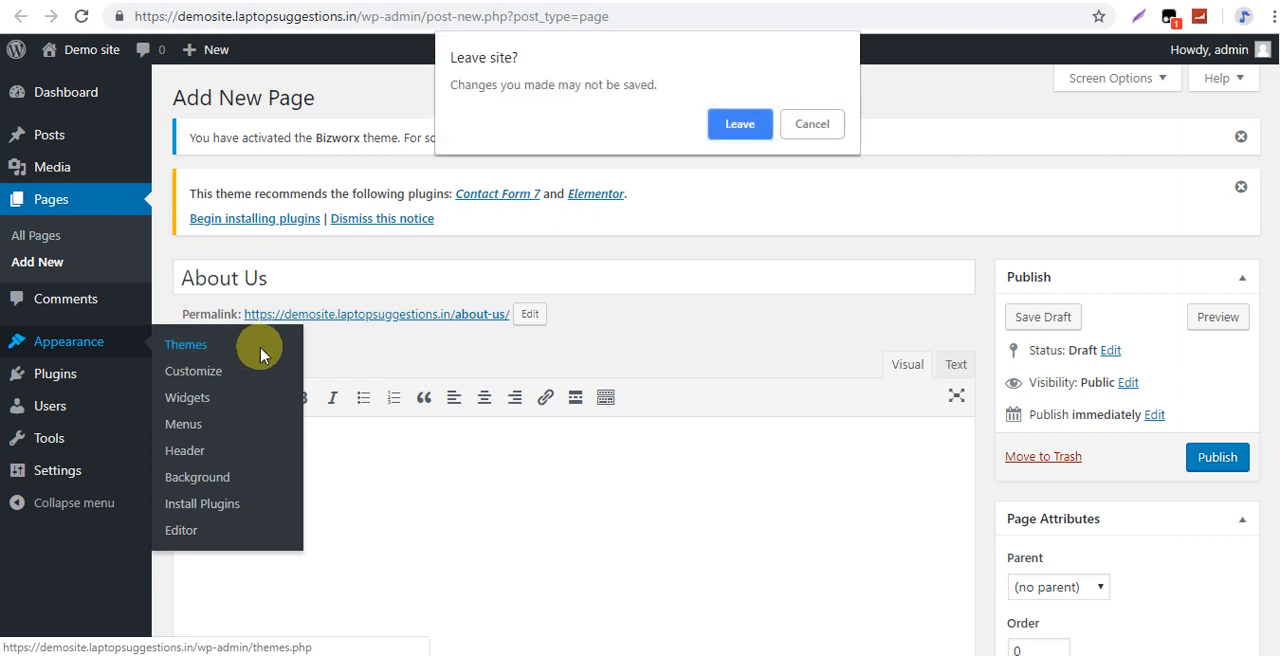
left_click(759, 133)
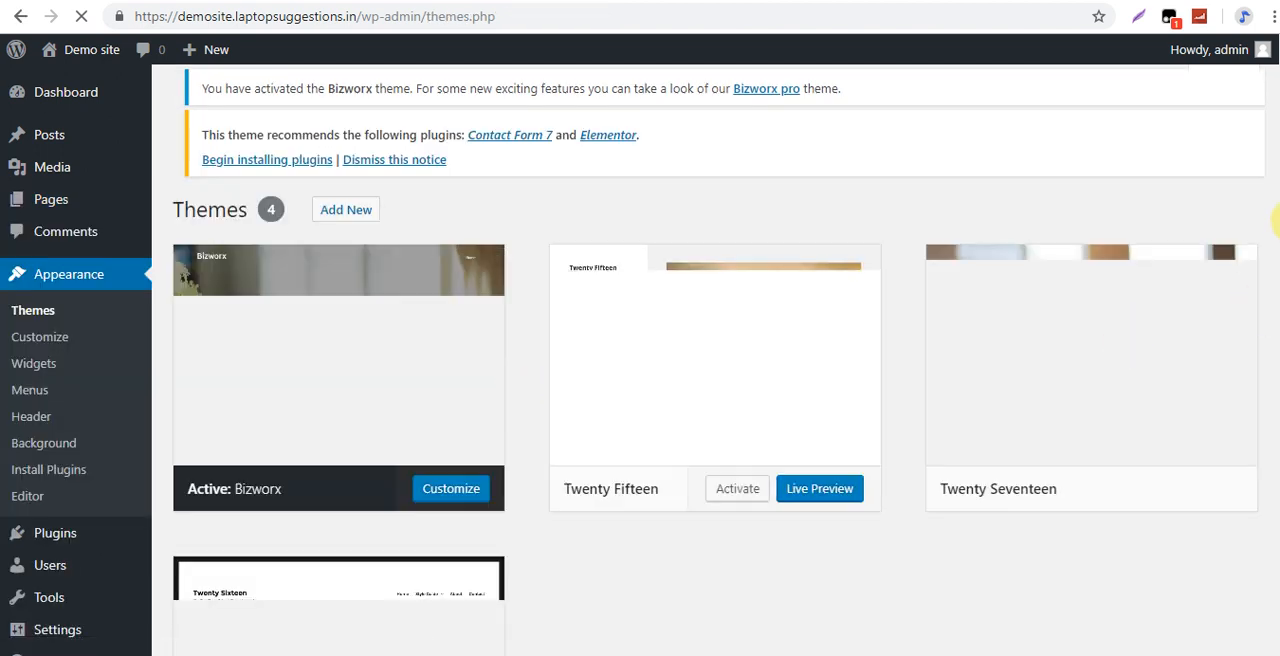
scroll(1276, 222, "down", 2)
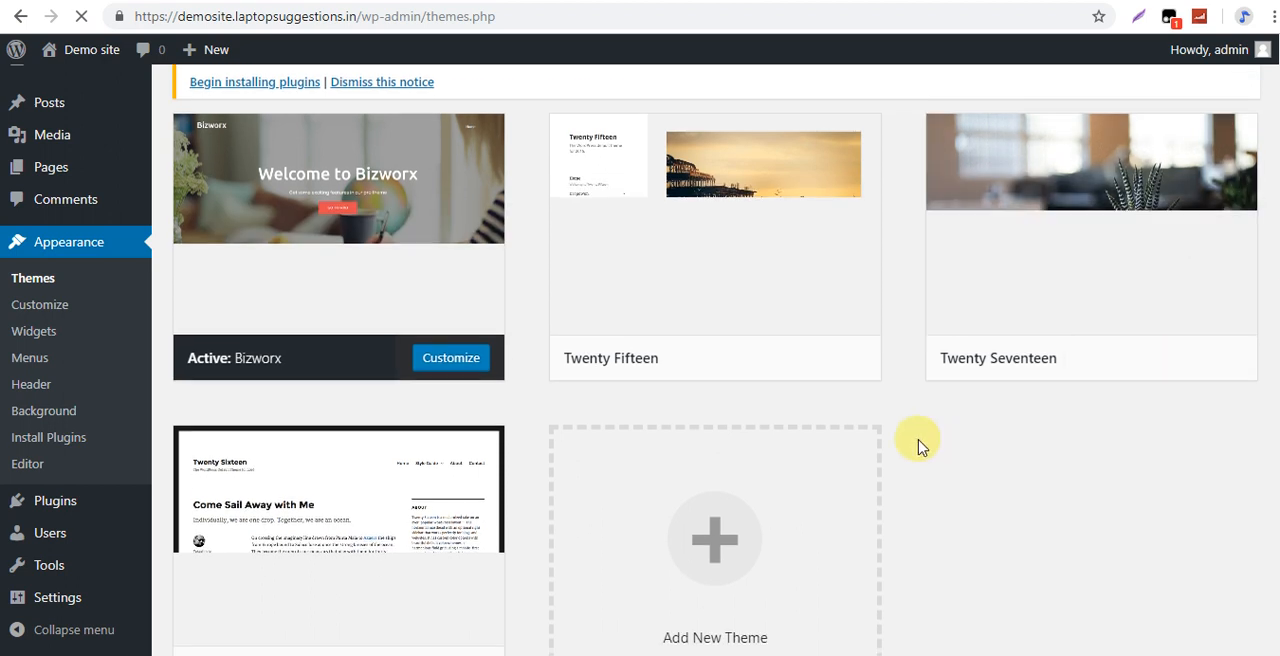
left_click(602, 470)
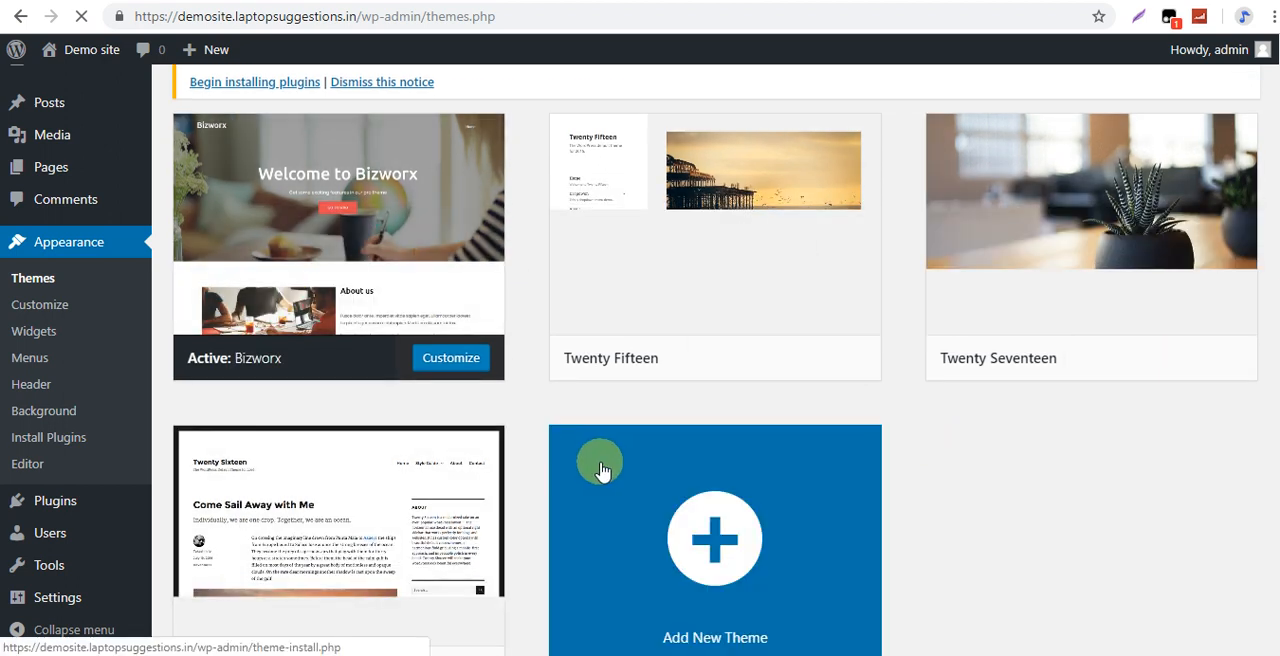
scroll(602, 470, "up", 2)
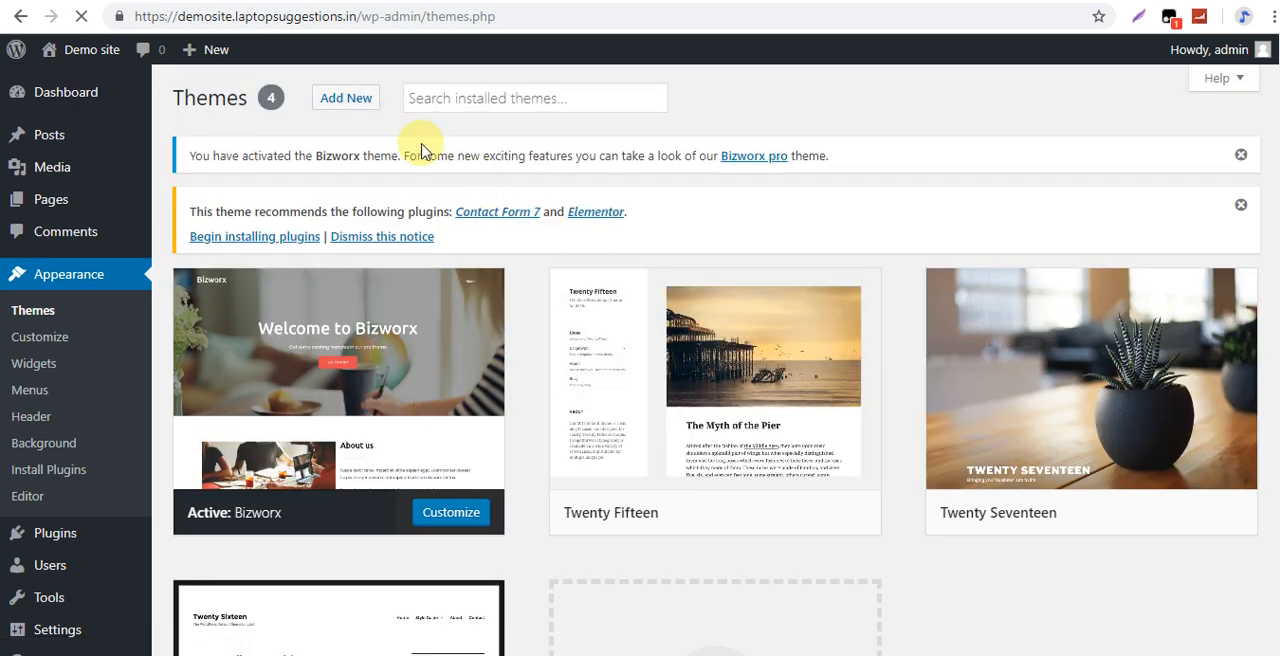
Open the directory for adding themes, search it for "shopping" and browse the matching themes.
left_click(345, 97)
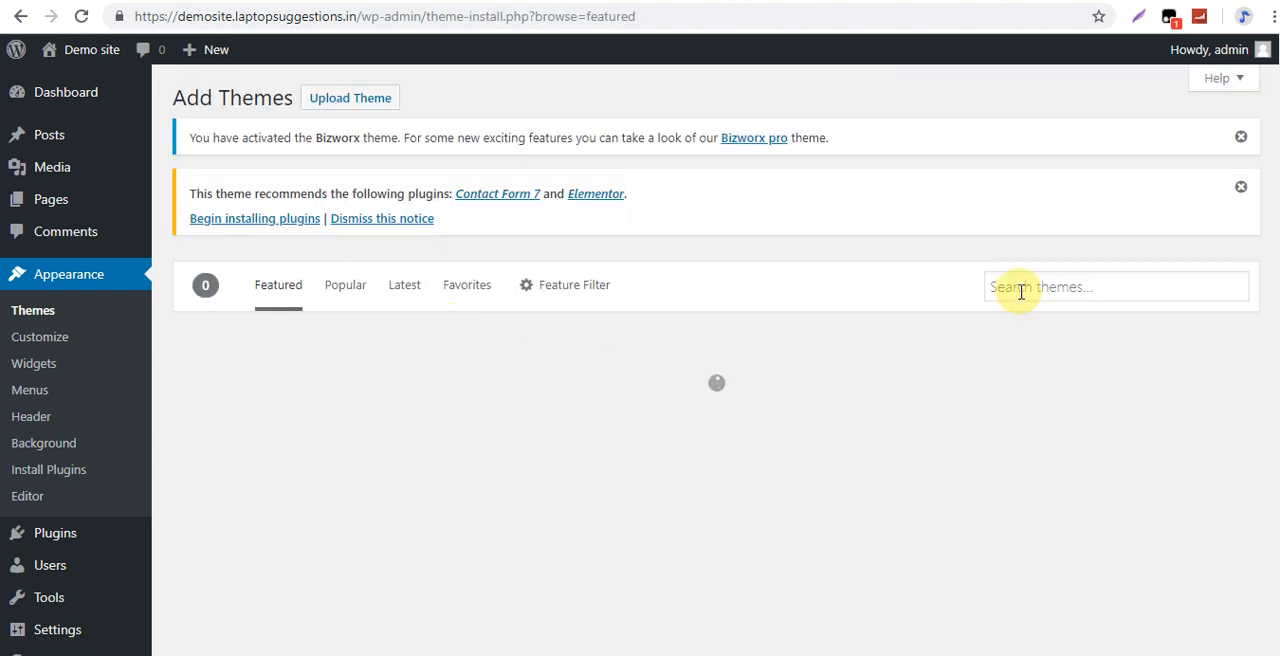
left_click(1021, 288)
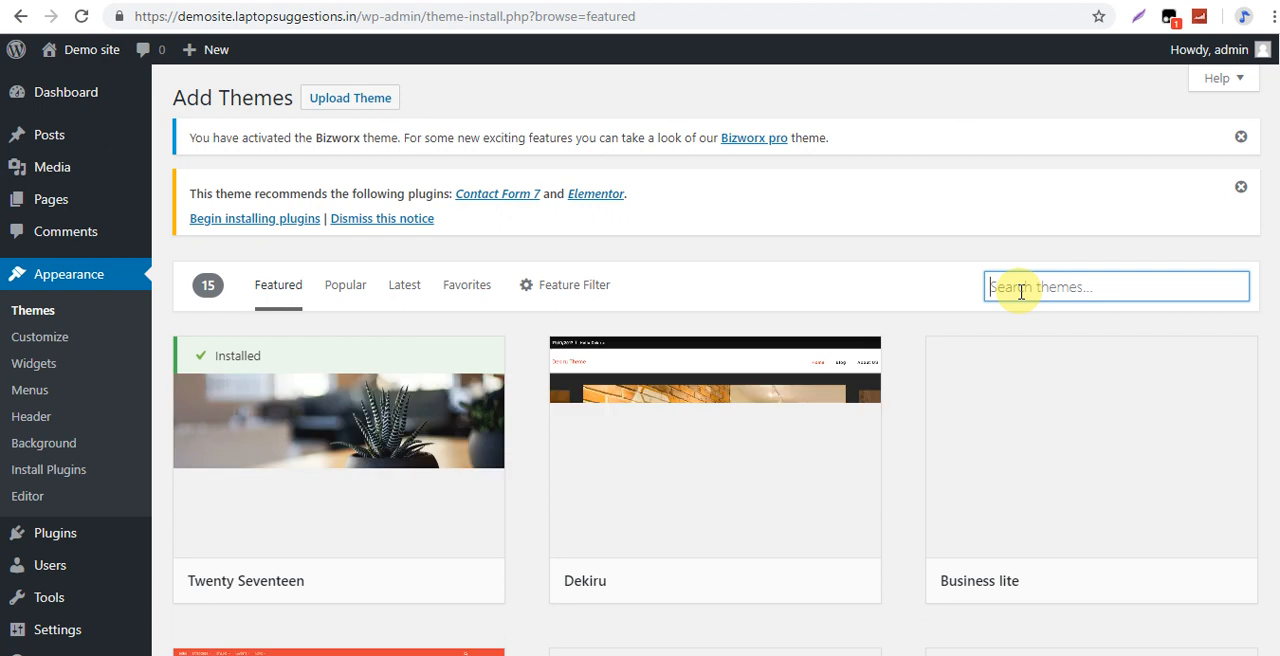
type("shopping")
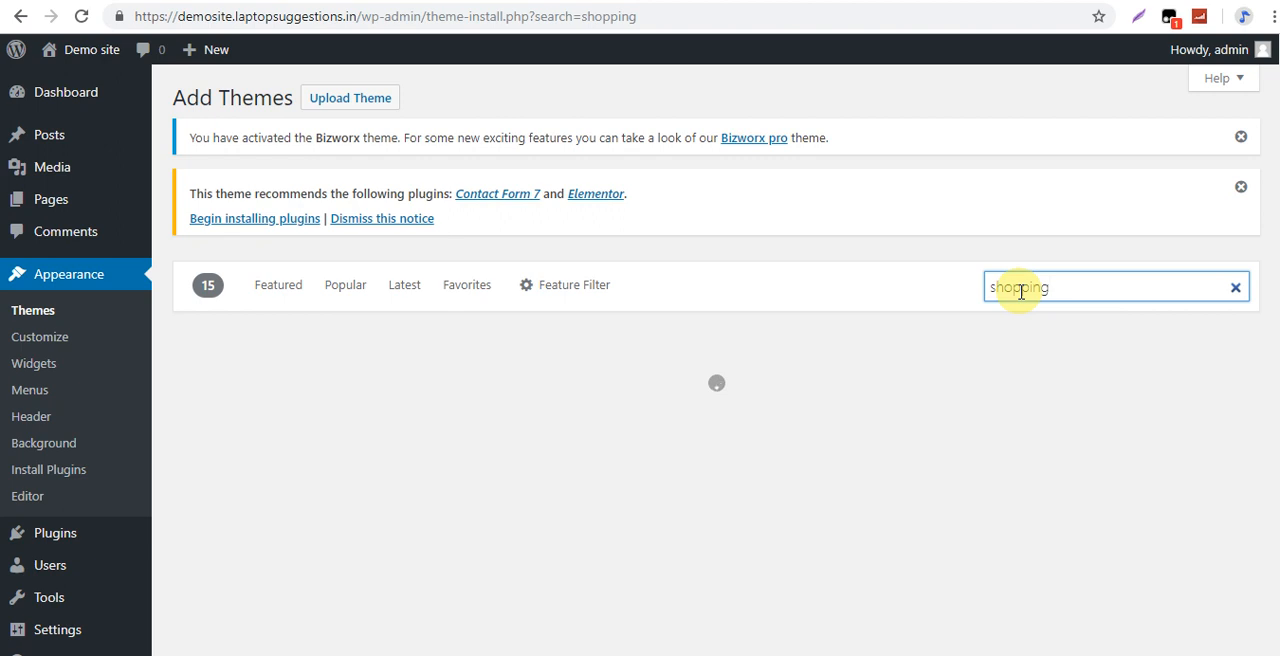
scroll(1275, 150, "down", 3)
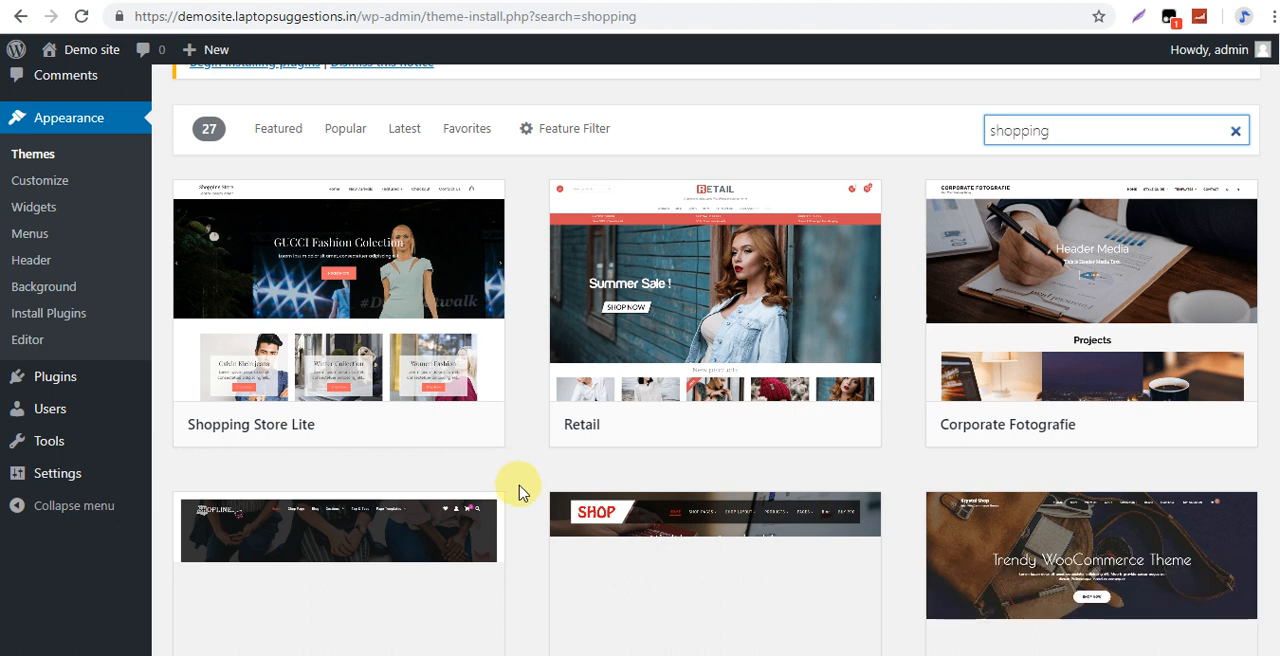
Open the directory for adding new plugins and search it by keyword for "yoast seo".
scroll(516, 488, "up", 2)
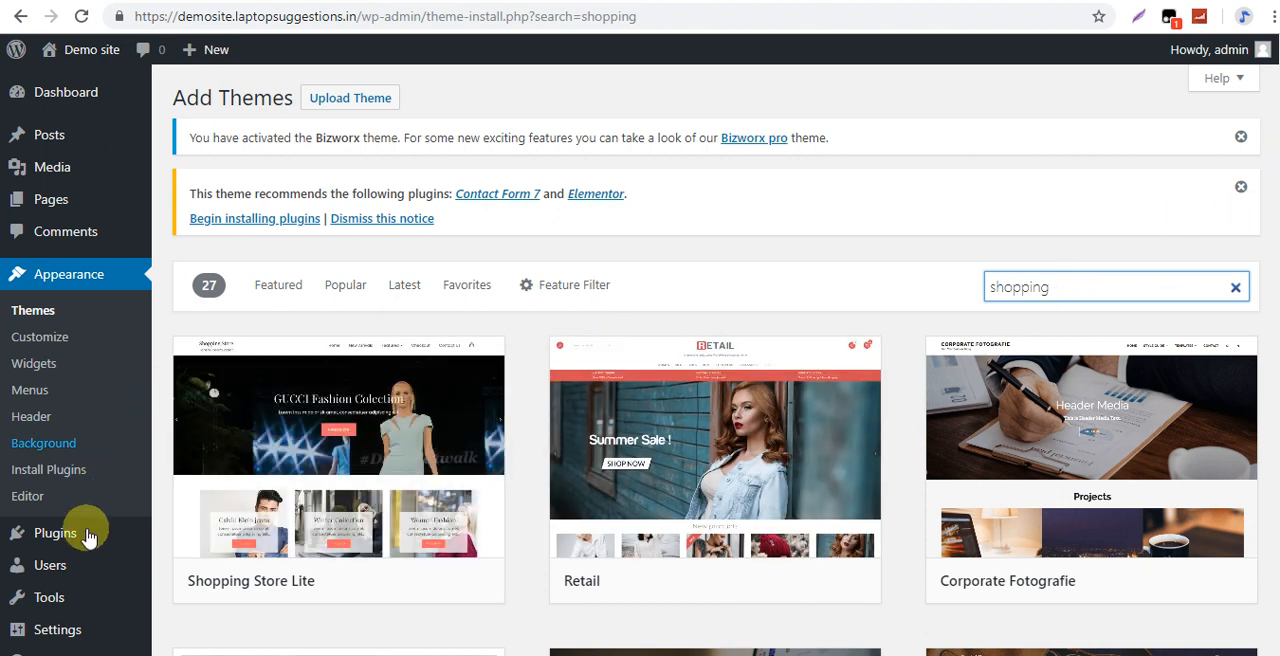
left_click_drag(1279, 182, 1271, 228)
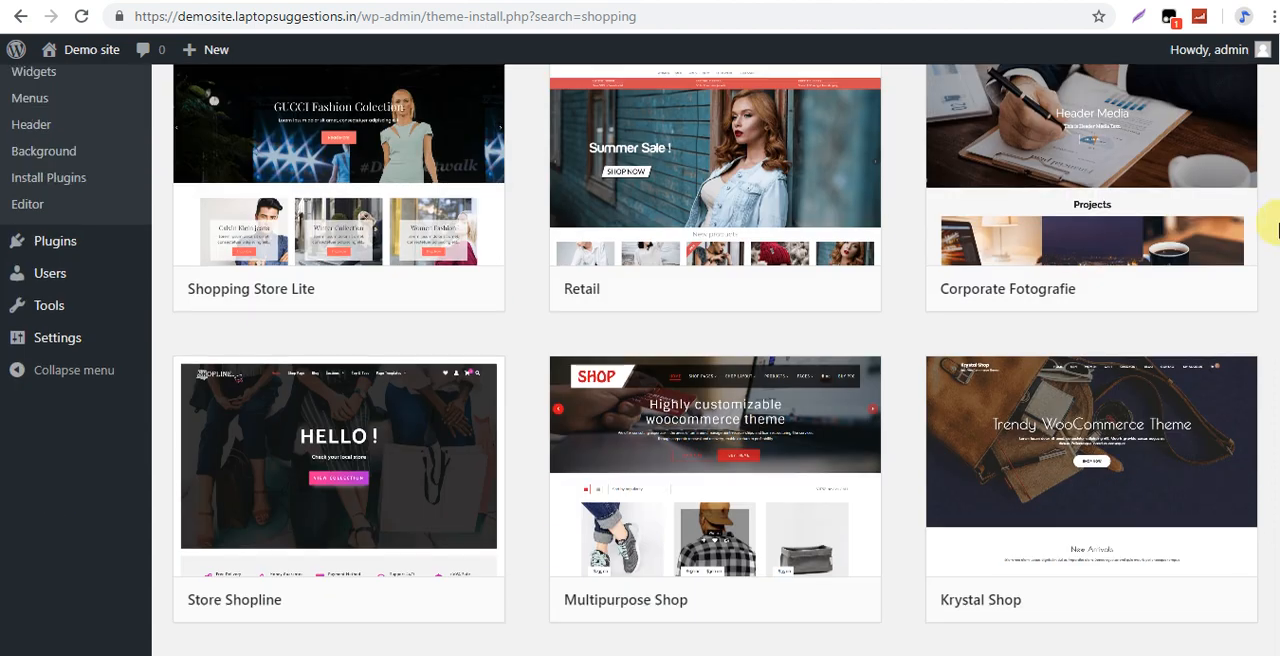
mouse_move(54, 252)
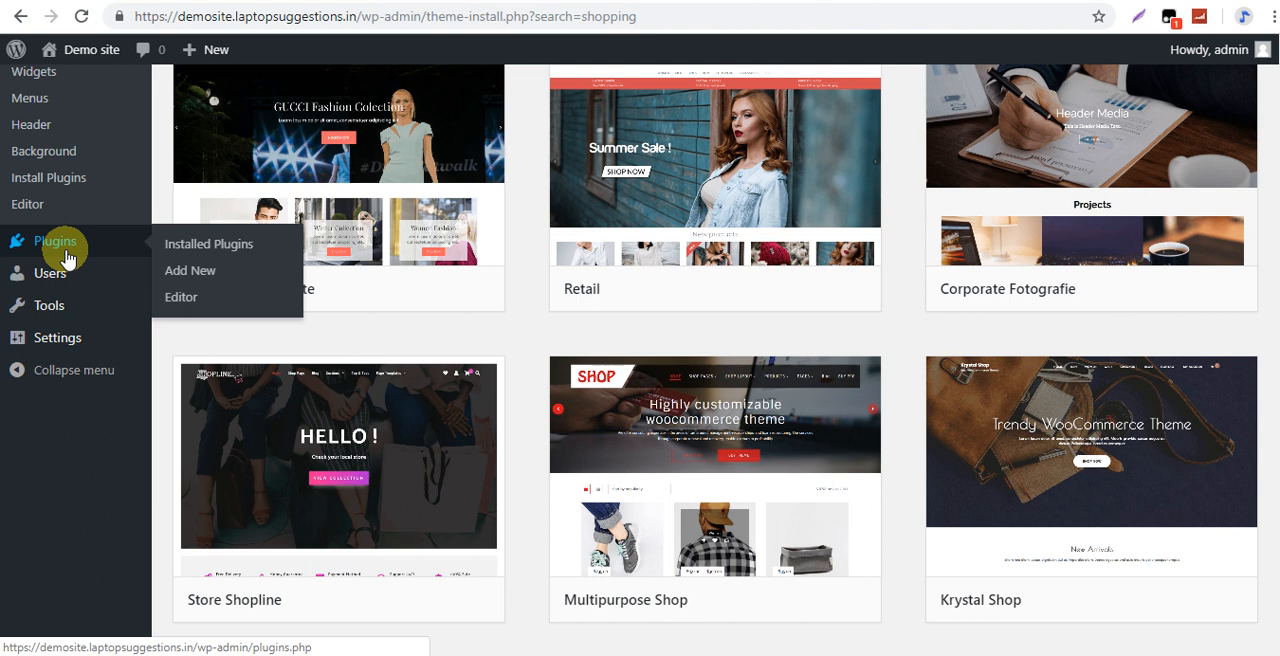
left_click(200, 281)
mouse_move(152, 339)
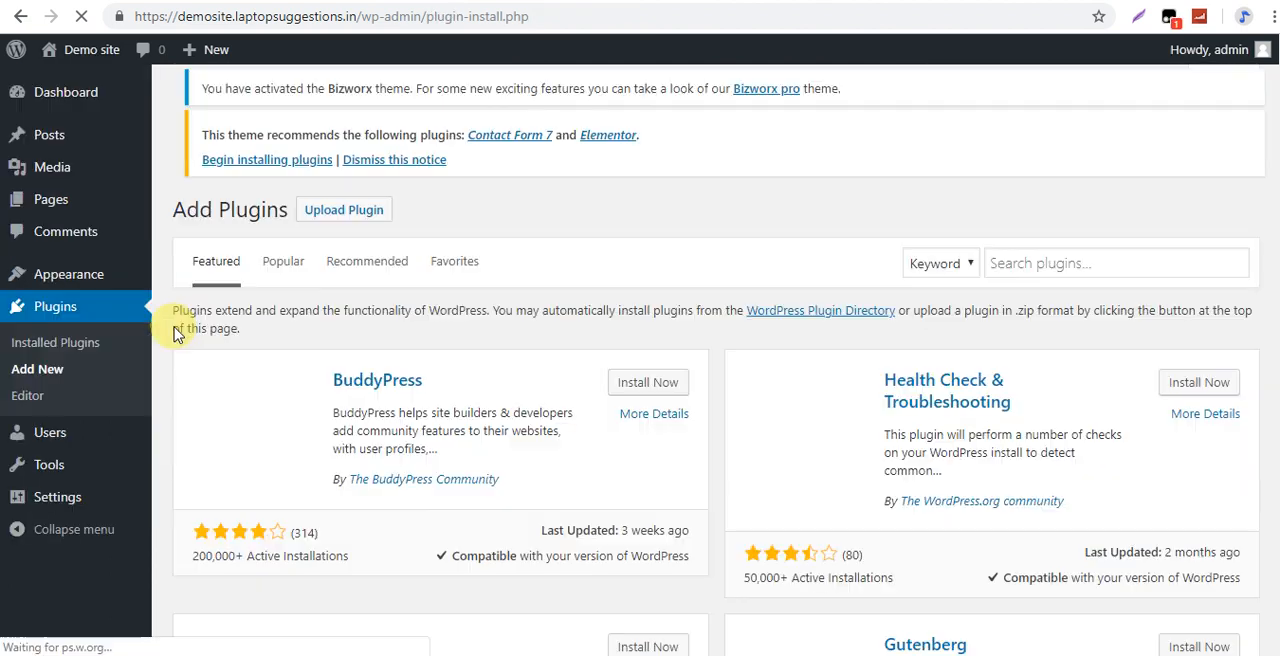
left_click(1048, 258)
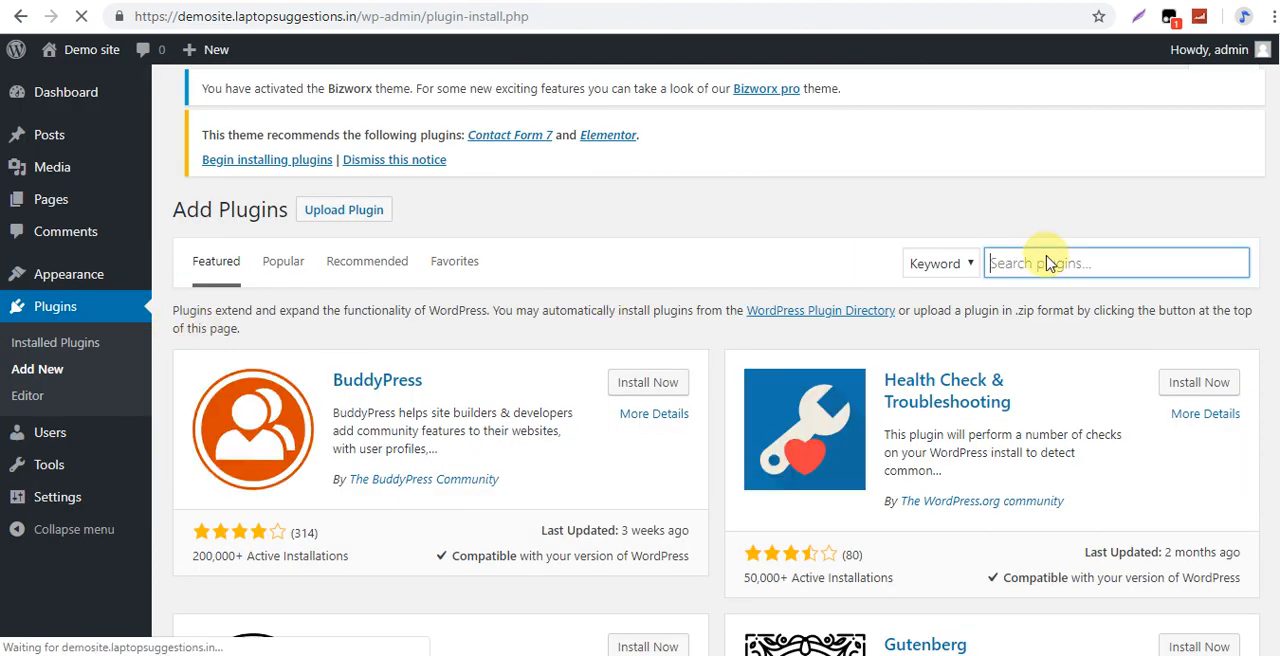
type("yoast ")
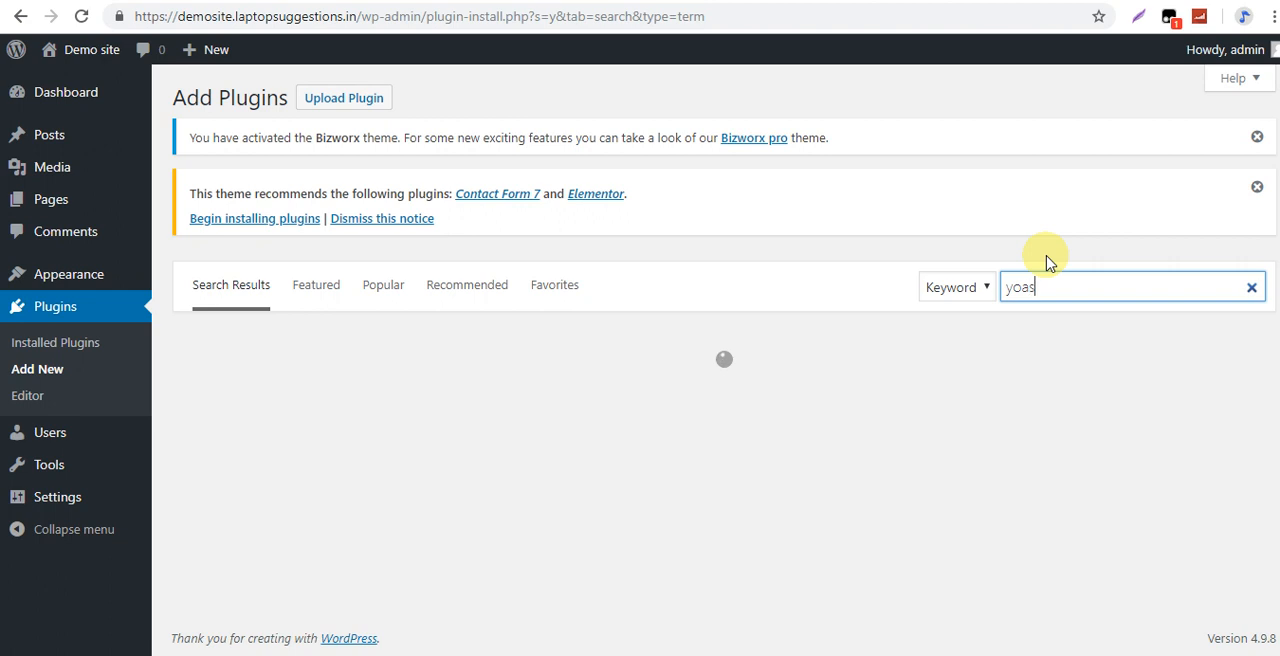
type("seo")
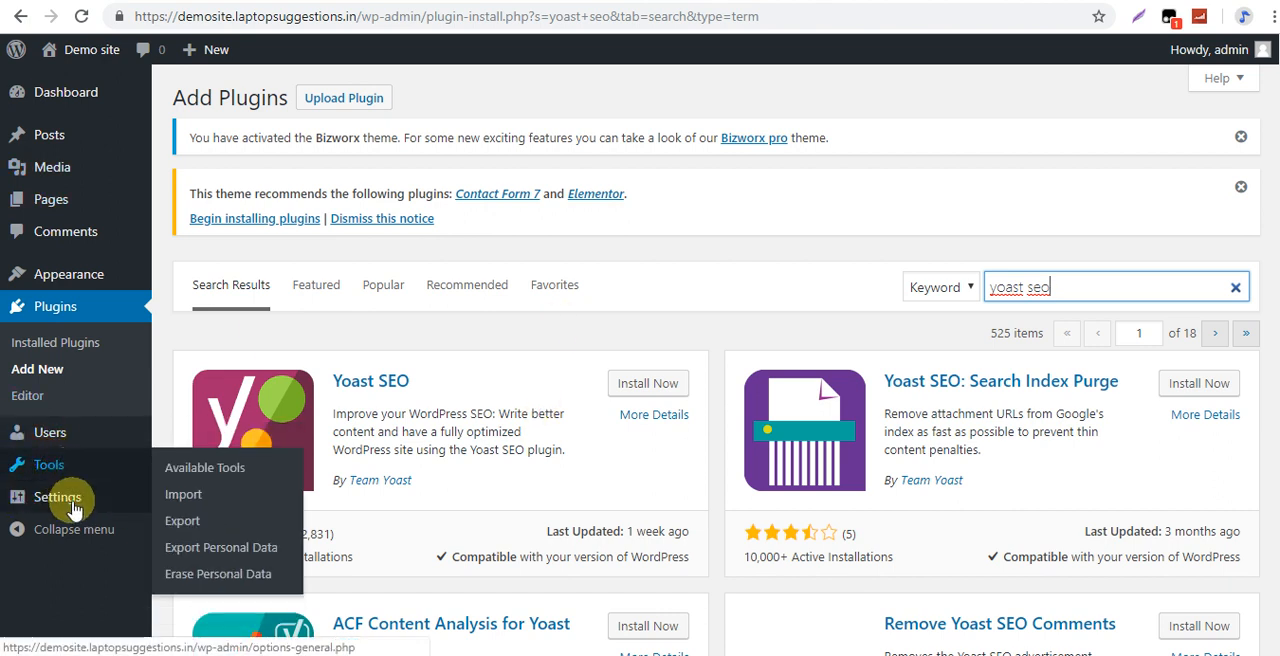
Show the options for managing the site's users.
mouse_move(75, 430)
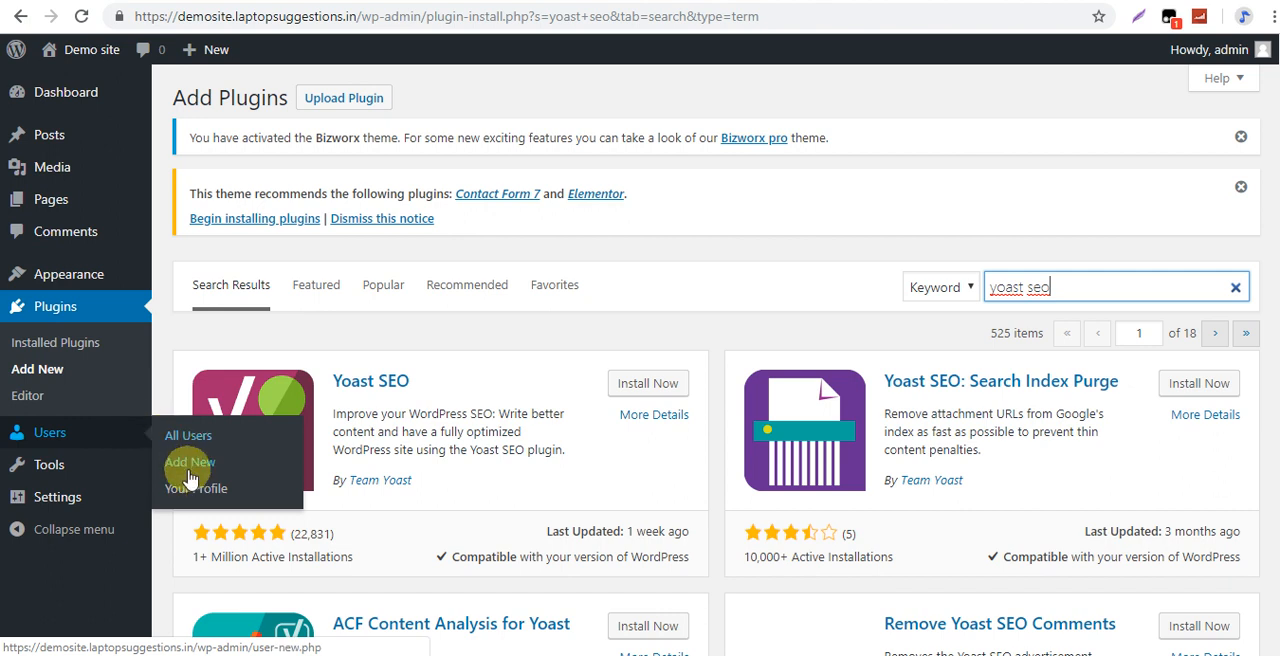